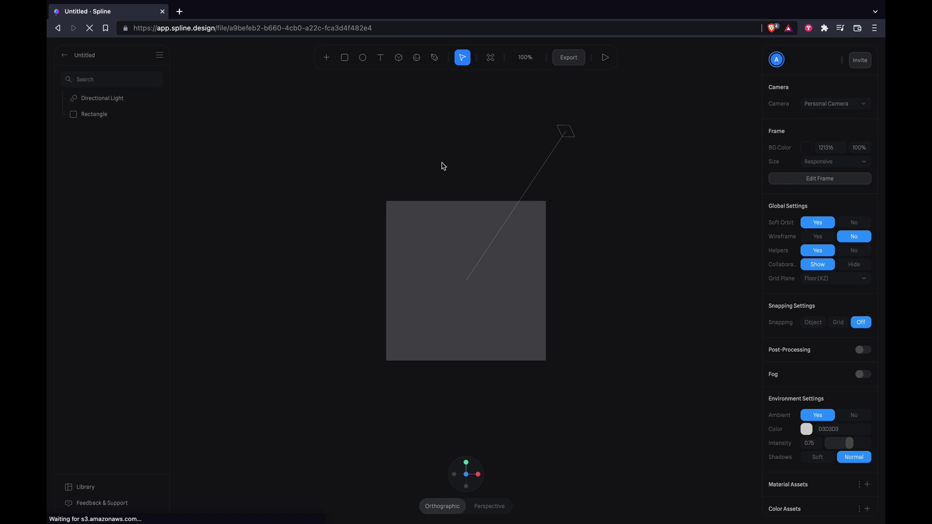
Hide the default rectangle and draw a cube about 366 units on each side.
click(159, 115)
click(326, 58)
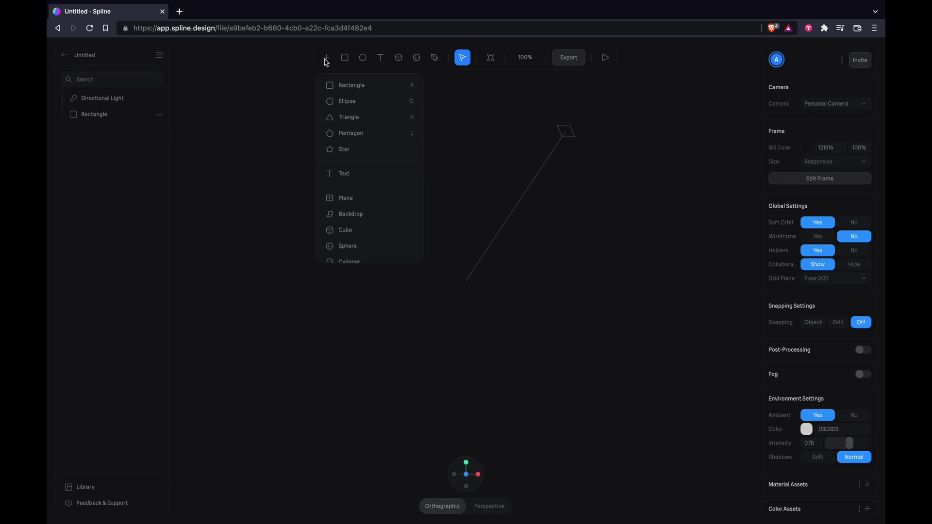
click(332, 230)
shift+drag(344, 221, 525, 373)
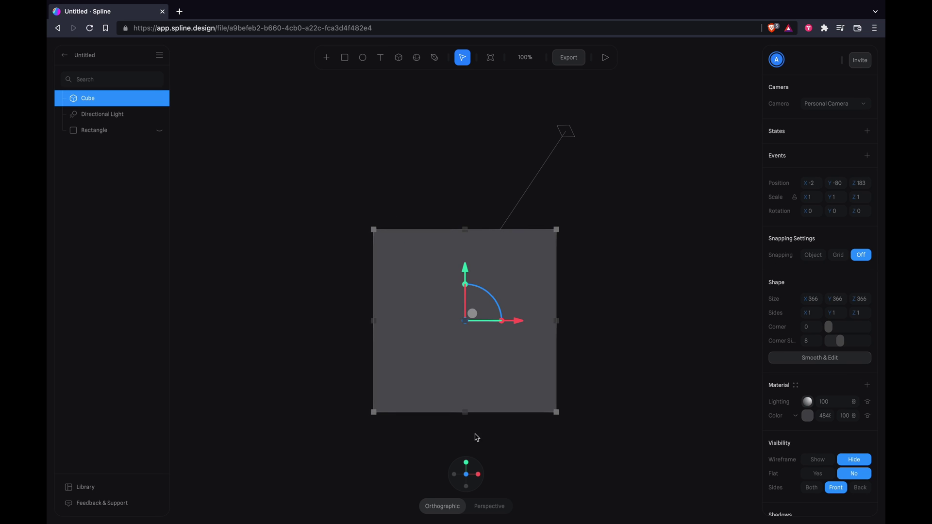
Move the cube along the Z axis to a Z position of about 1.66, working from the side view.
click(479, 475)
drag(323, 320, 414, 321)
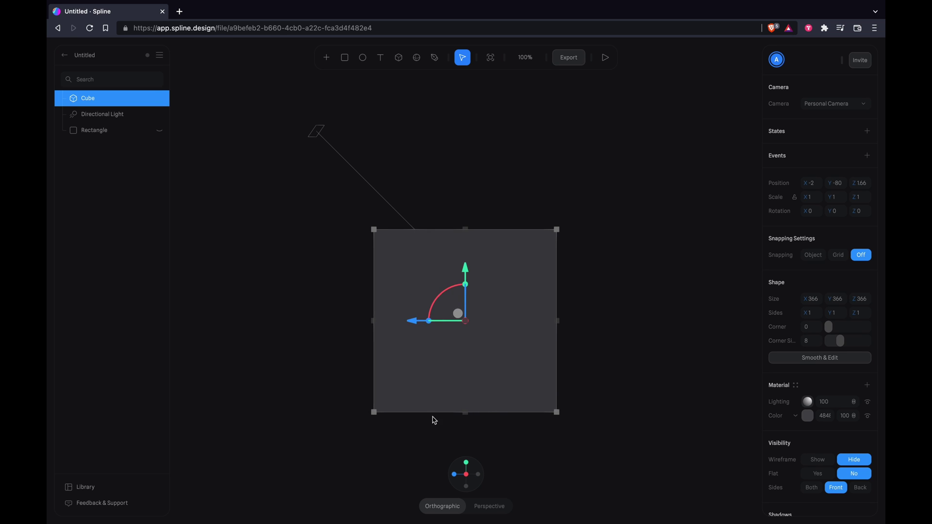
click(454, 475)
Smooth the cube for mesh editing and set its subdivision level to 3.
scroll(821, 379, down, 1)
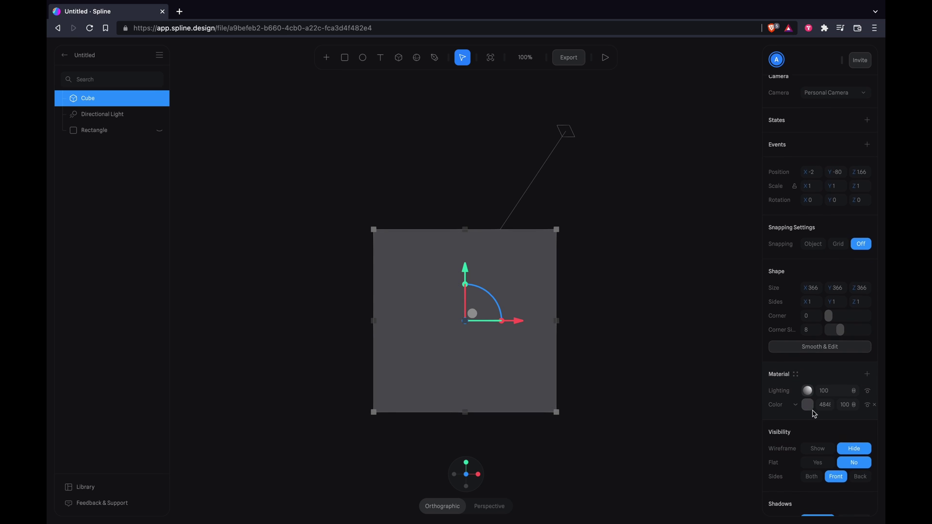
click(828, 345)
drag(836, 332, 849, 333)
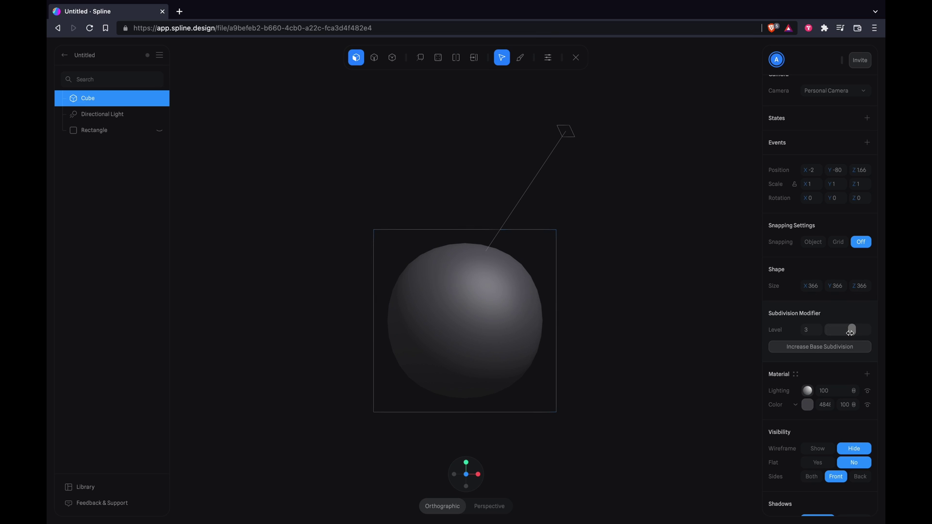
Lower the cube's top face and extrude it back upward, bringing the mesh height to about 363.
alt+drag(669, 312, 606, 325)
click(478, 214)
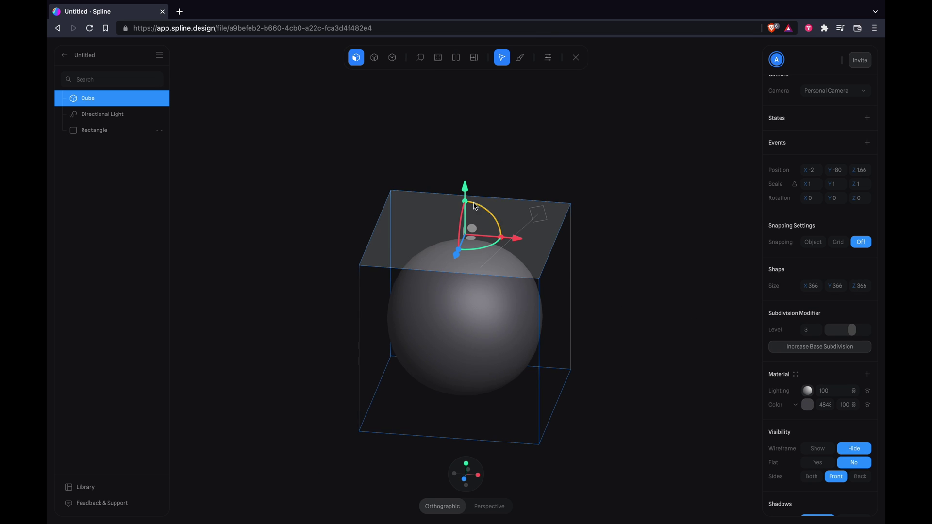
click(430, 478)
mouse_move(471, 176)
mouse_down()
mouse_move(469, 244)
mouse_move(480, 164)
mouse_up()
click(419, 65)
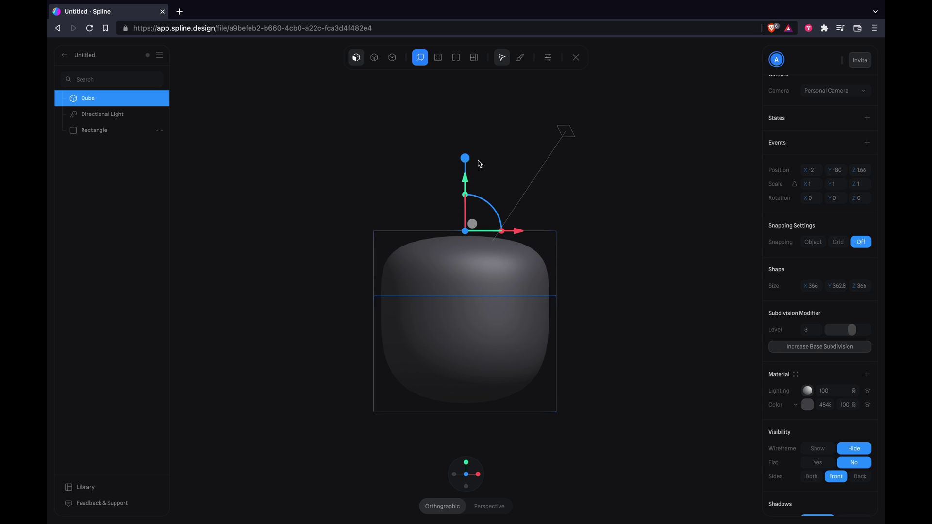
Scale the top face inward to taper the upper segment and lower that segment to a mesh height of about 281.
key(Escape)
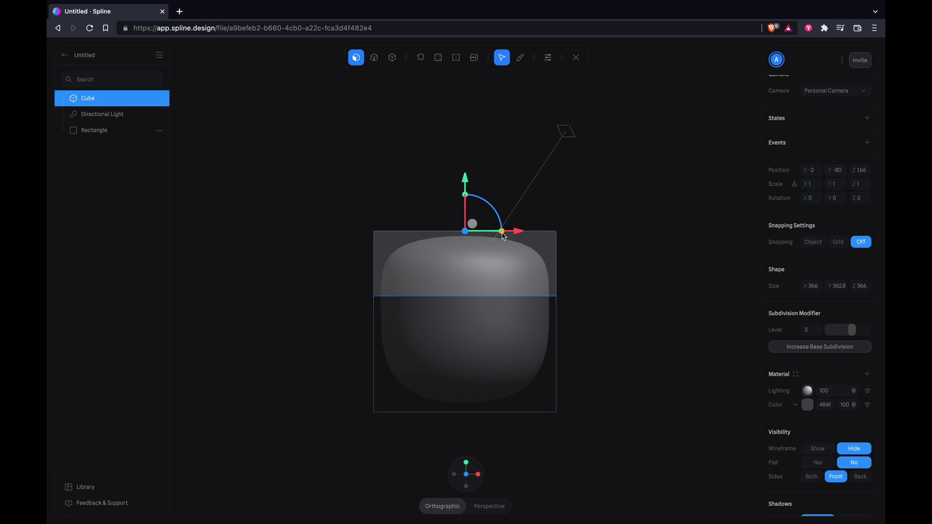
drag(502, 231, 489, 227)
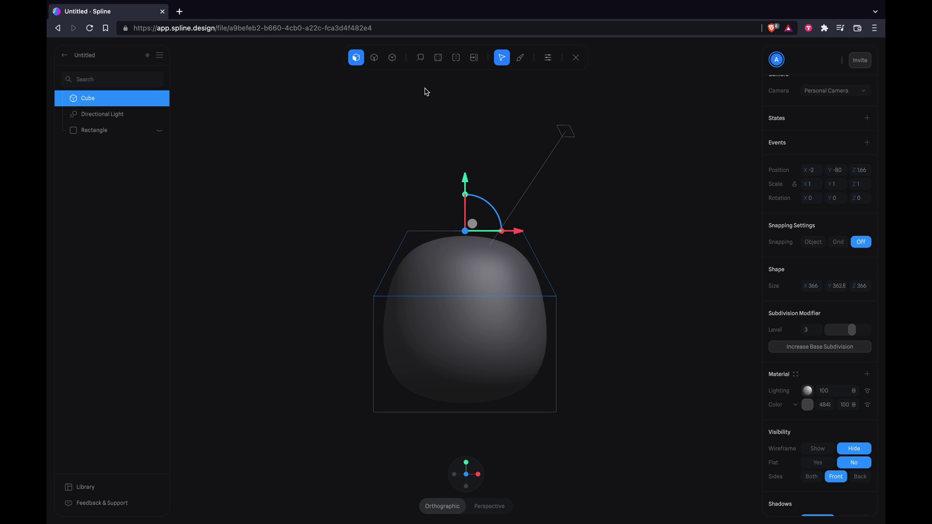
drag(348, 123, 566, 276)
drag(467, 207, 465, 247)
click(563, 274)
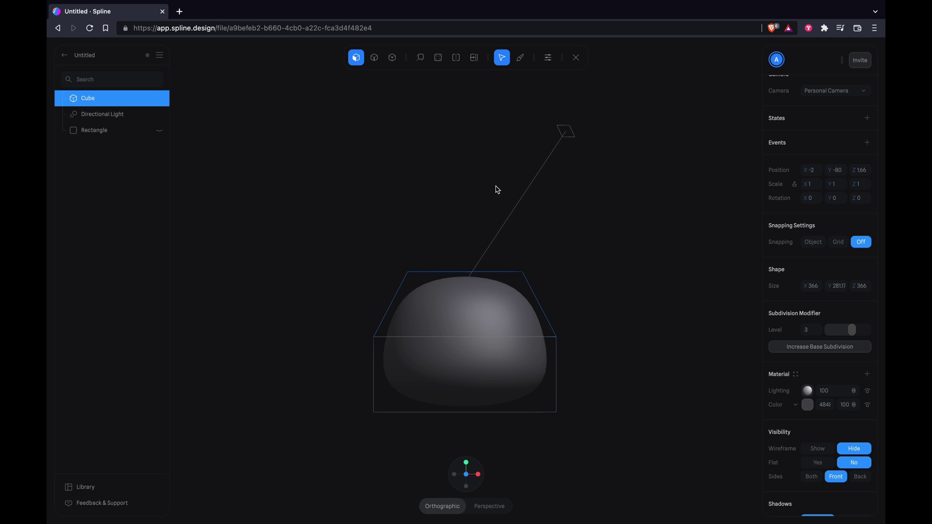
Inset the top face of the tapered body to form a smaller square base for the neck.
click(421, 59)
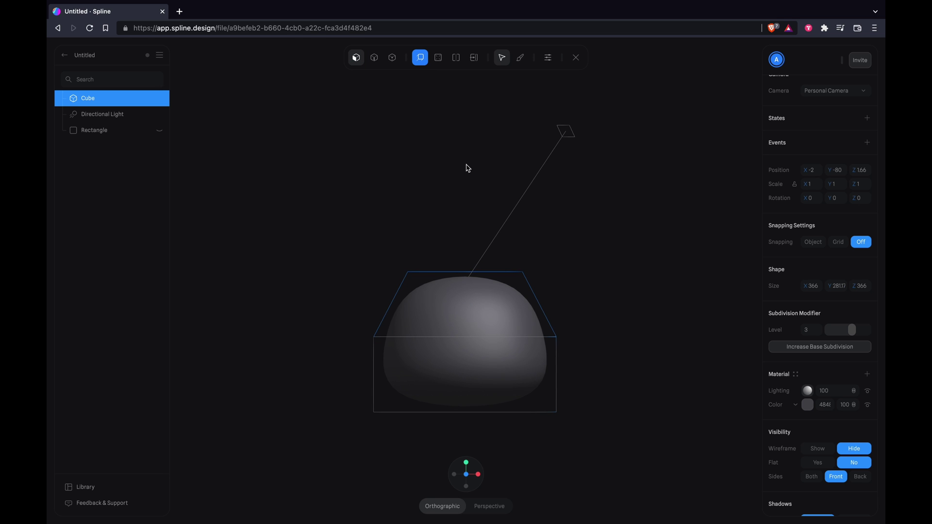
click(469, 263)
mouse_move(423, 475)
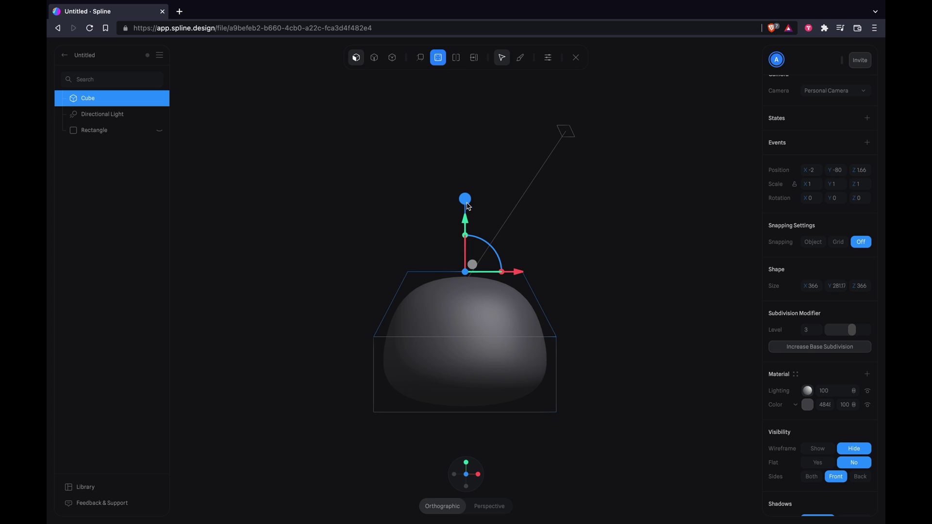
drag(466, 201, 454, 103)
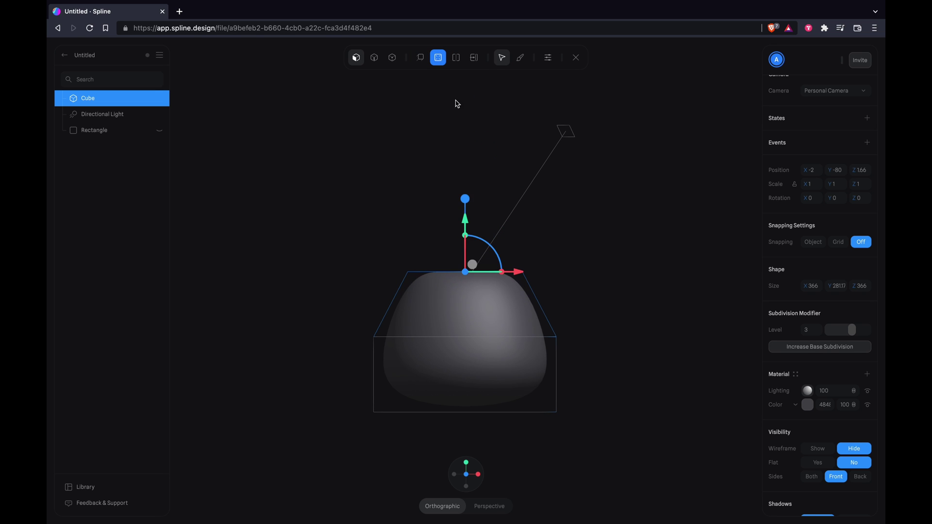
alt+drag(583, 214, 581, 232)
key(super+z)
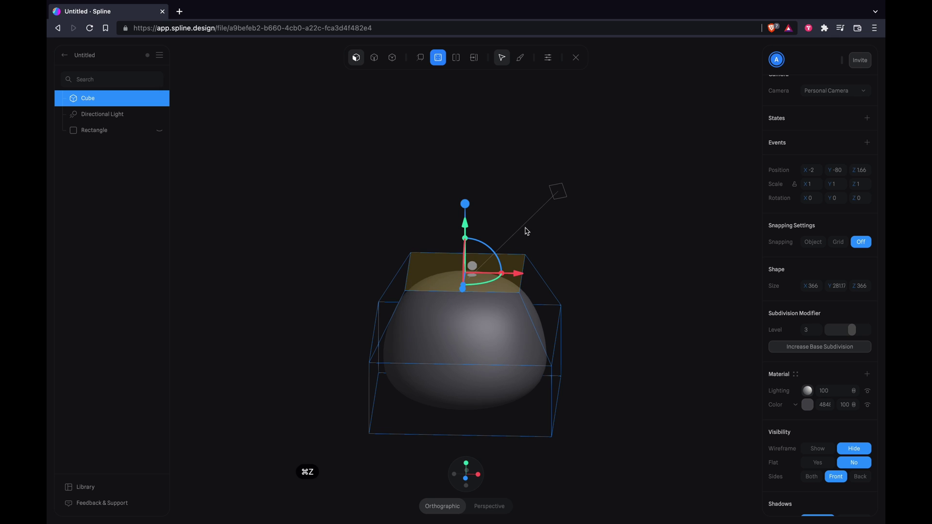
drag(469, 205, 466, 141)
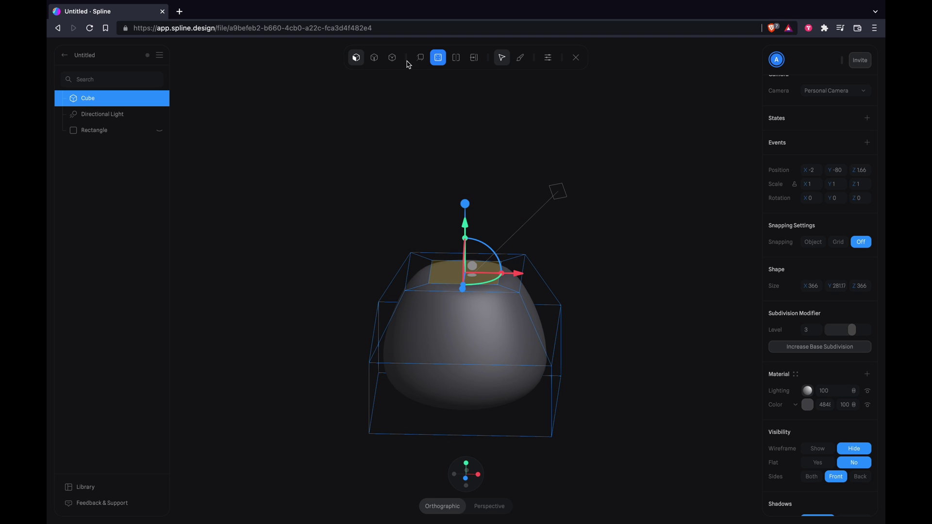
Extrude the inset face upward into a two-segment neck, bringing the mesh height to about 433.
drag(471, 204, 464, 131)
click(422, 476)
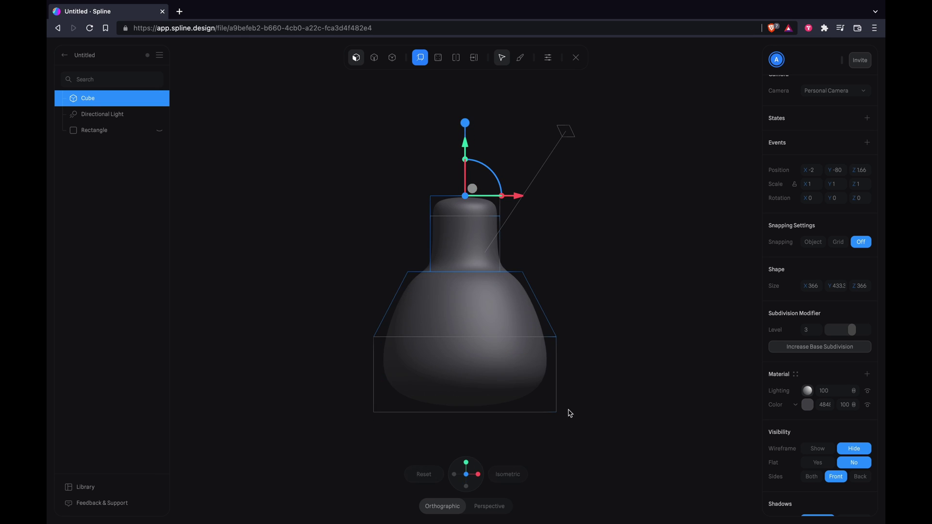
click(586, 384)
key(Escape)
Select the neck with the body's shoulder and lower them to a mesh height of about 394.
click(815, 306)
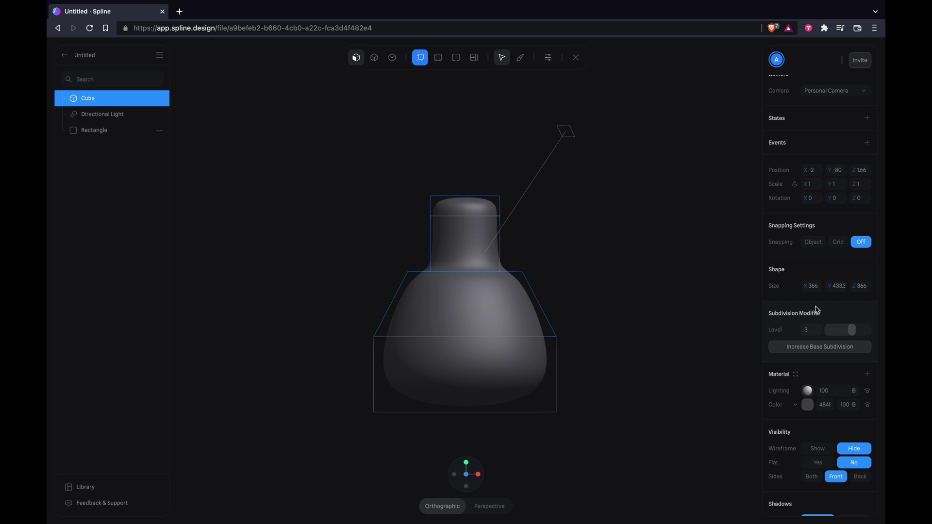
key(Escape)
click(817, 303)
drag(324, 124, 557, 285)
click(501, 61)
drag(464, 190, 464, 209)
key(Escape)
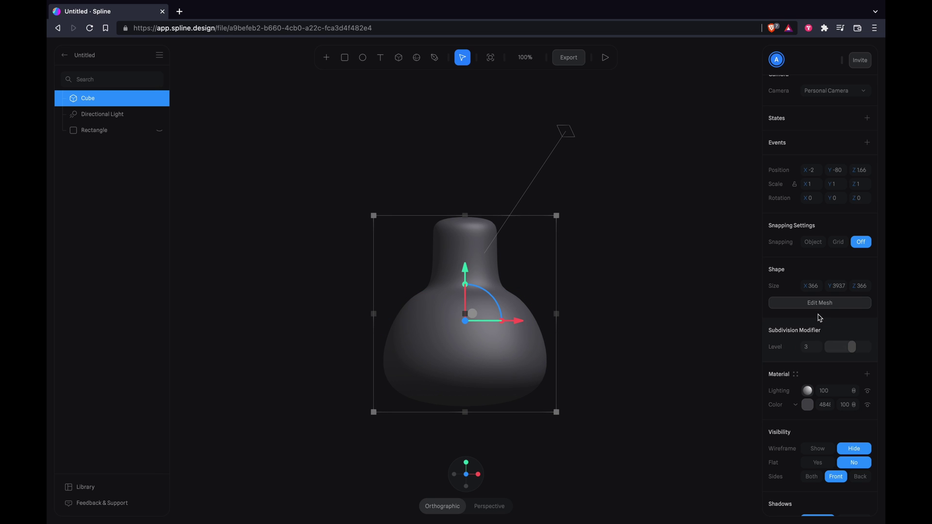
Raise the neck and the whole tapered upper body segment to a mesh height of about 428.
click(820, 305)
drag(325, 165, 604, 337)
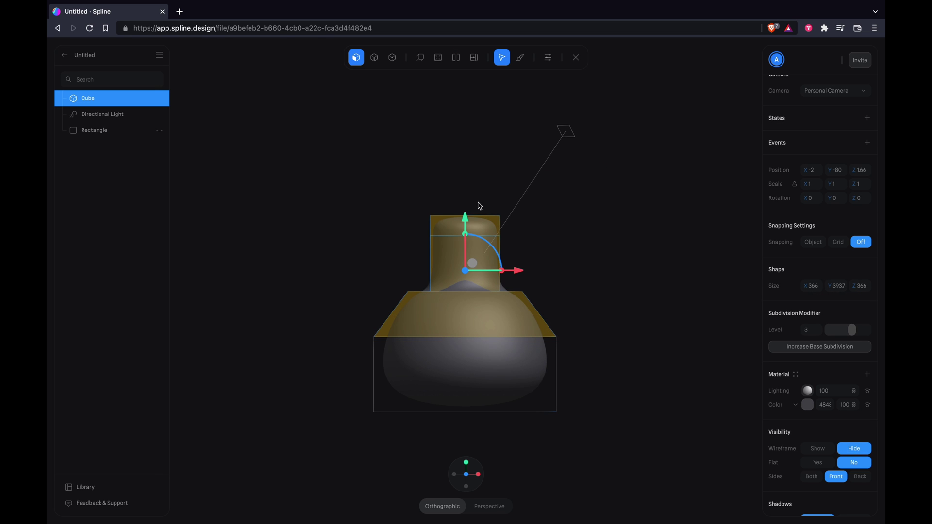
drag(466, 218, 468, 202)
key(Escape)
Lower the neck and shoulder slightly to a mesh height of about 419 and inspect the shape from another angle.
click(802, 305)
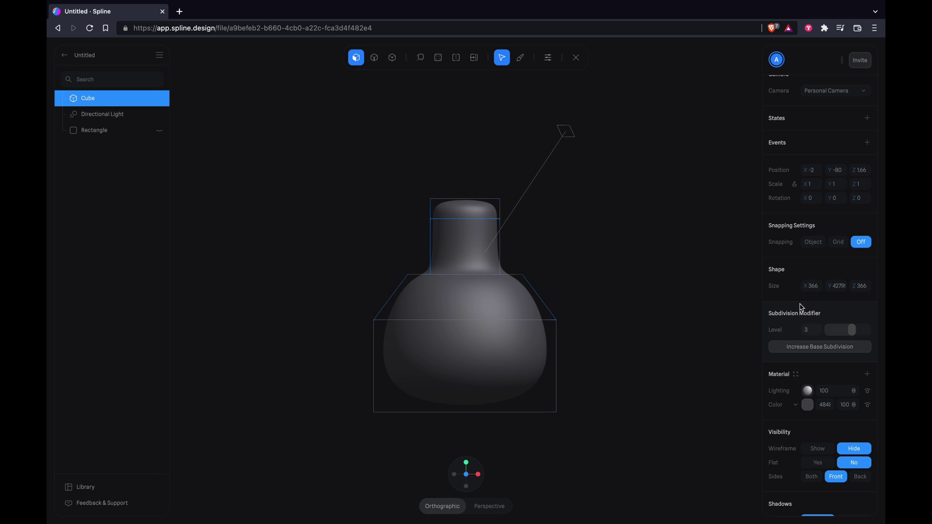
drag(381, 168, 547, 296)
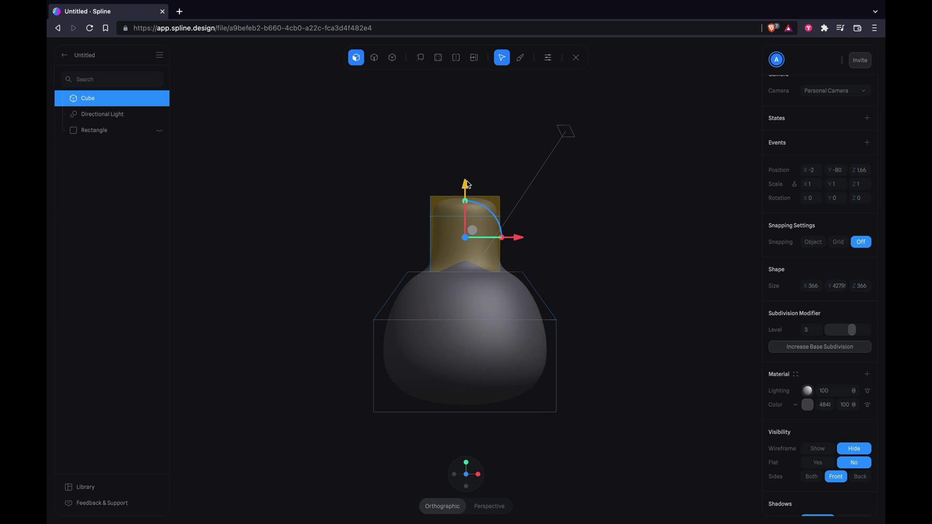
drag(466, 183, 466, 193)
click(583, 270)
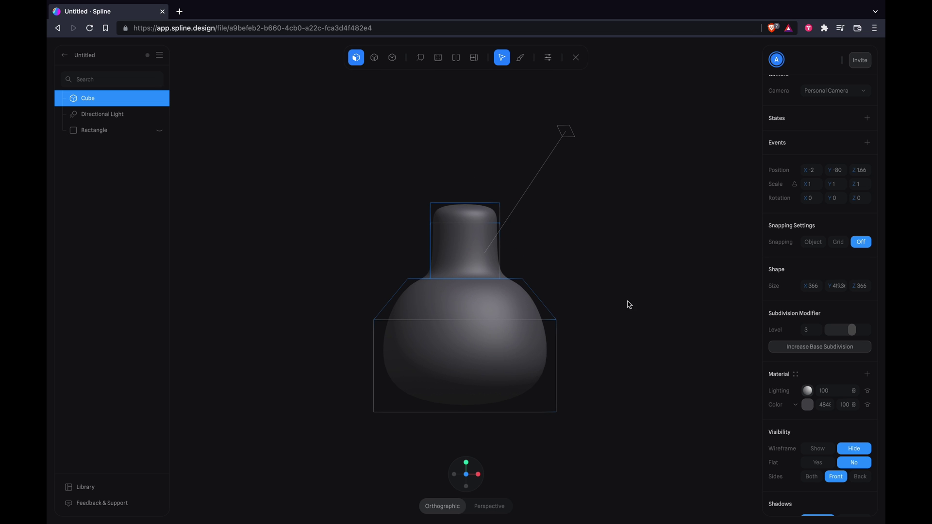
key(Escape)
click(622, 278)
alt+drag(630, 278, 572, 299)
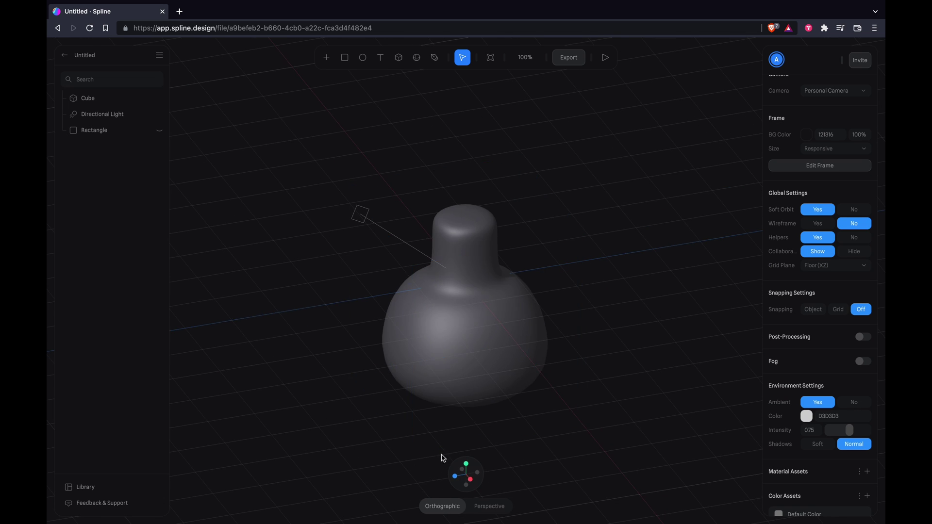
click(424, 474)
Add a loop cut around the neck and slide it down close to the neck's base.
click(511, 288)
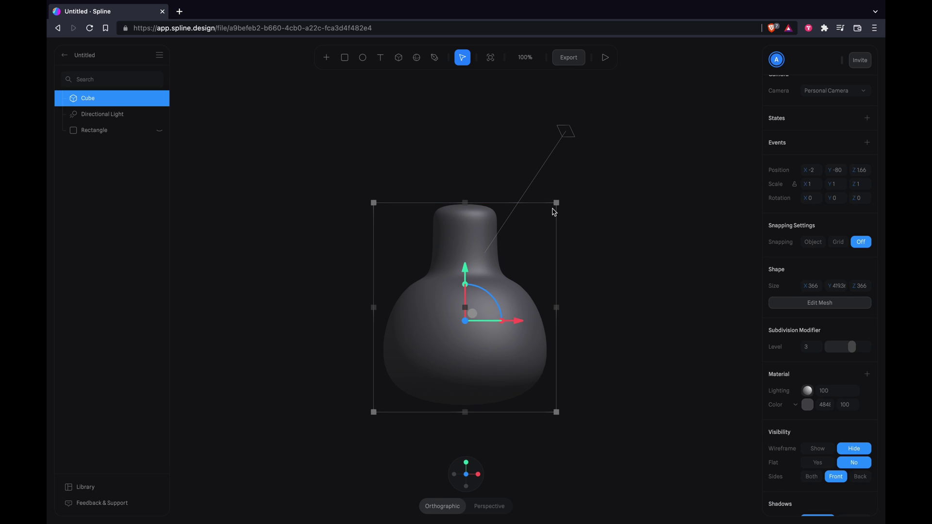
click(554, 208)
click(475, 255)
click(844, 303)
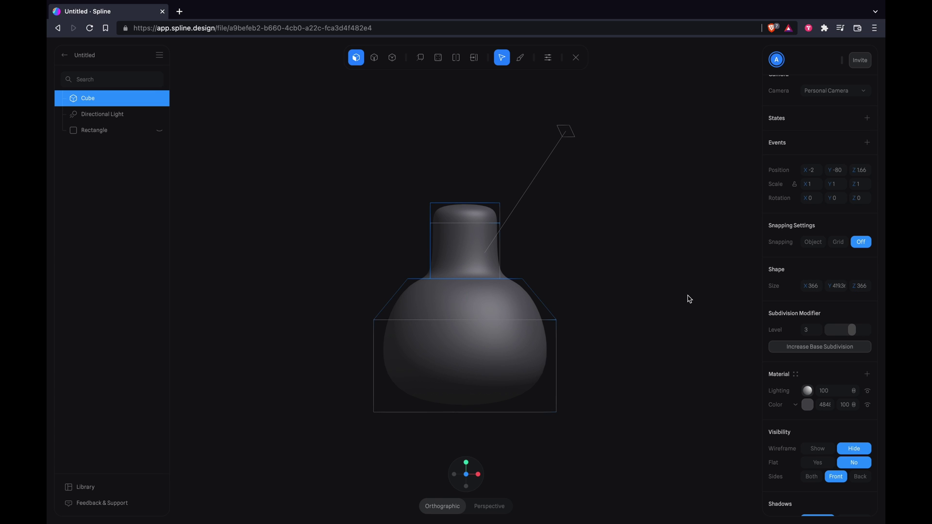
click(457, 58)
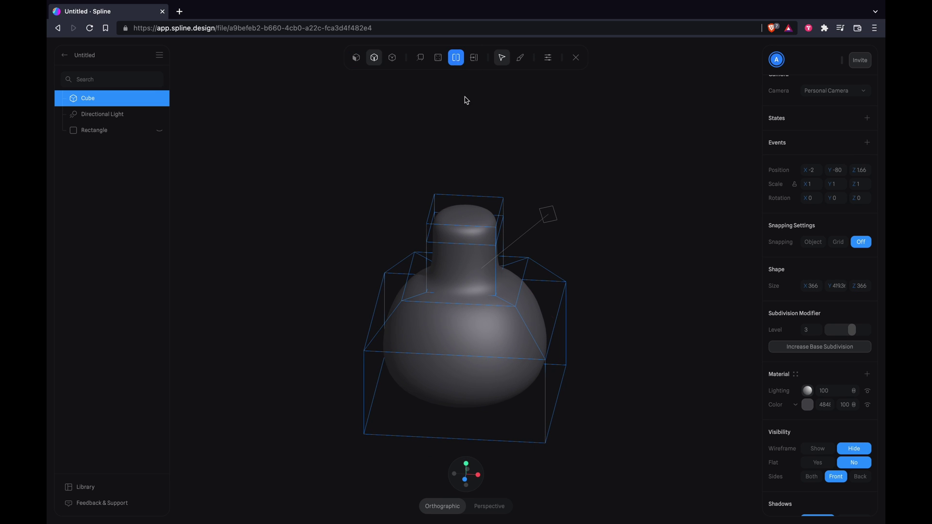
click(484, 275)
click(434, 481)
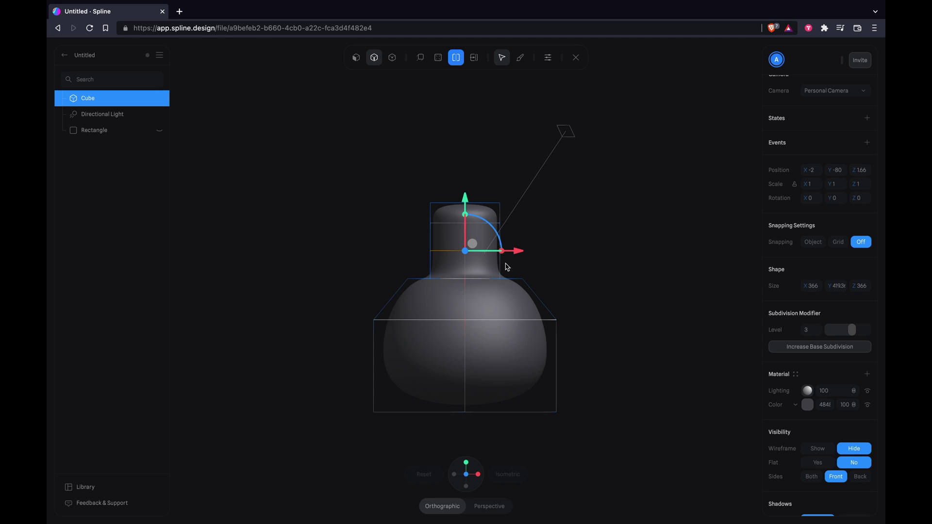
drag(466, 202, 468, 221)
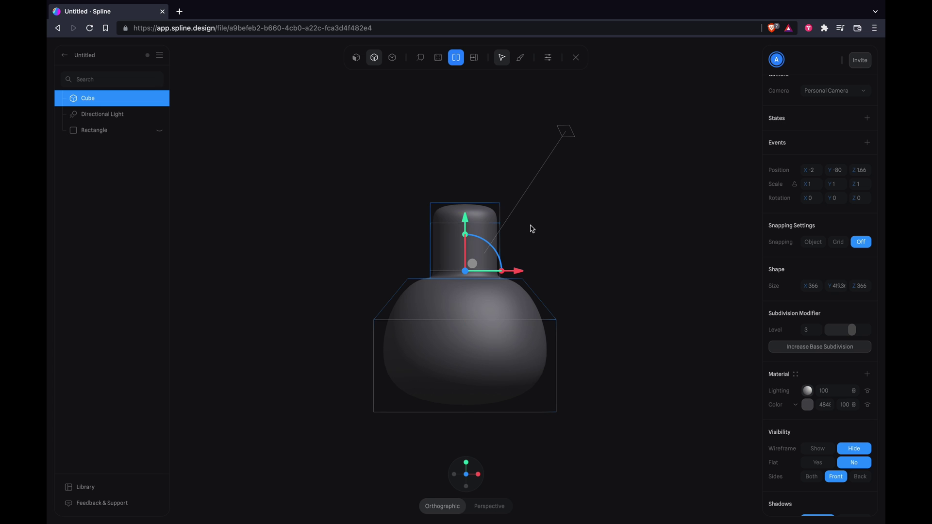
key(Escape)
click(602, 274)
alt+drag(603, 275, 626, 275)
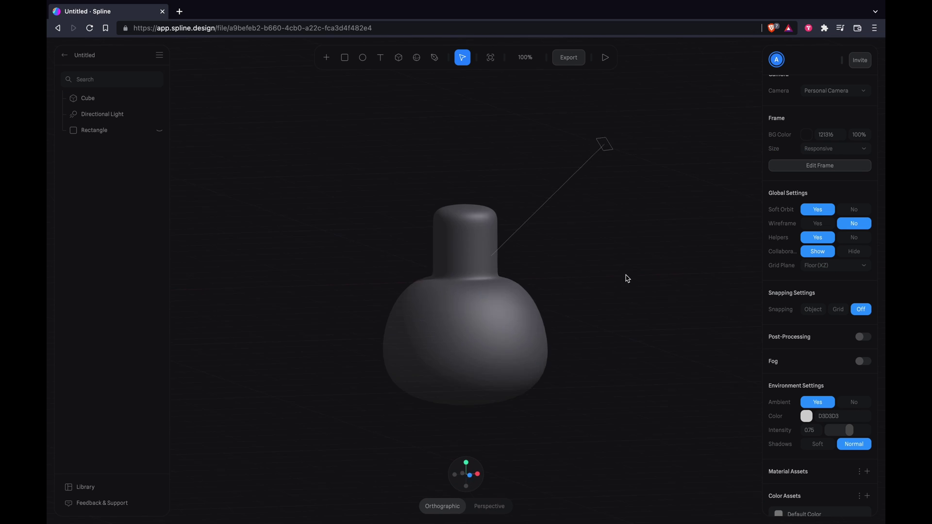
Undo the neck loop's placement and slide it down again to a slightly higher position above the neck's base.
key(super+z)
key(super+z)
key(super+z)
key(super+z)
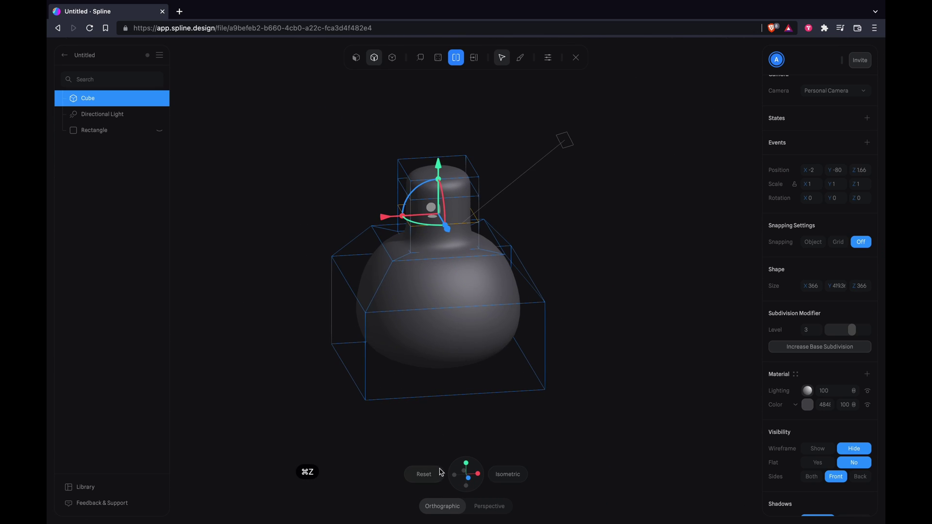
click(439, 473)
key(Escape)
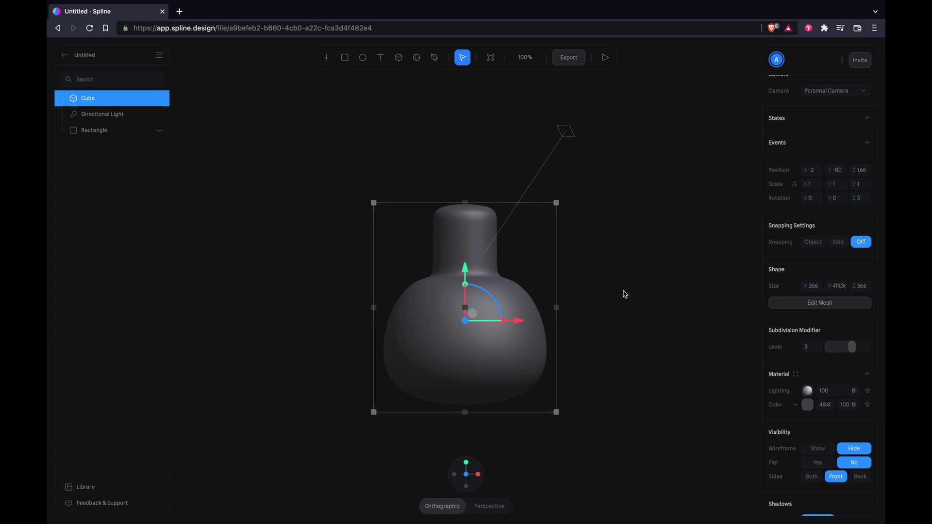
Extrude the side faces of the neck's uppermost band outward to form a protruding lip.
click(820, 303)
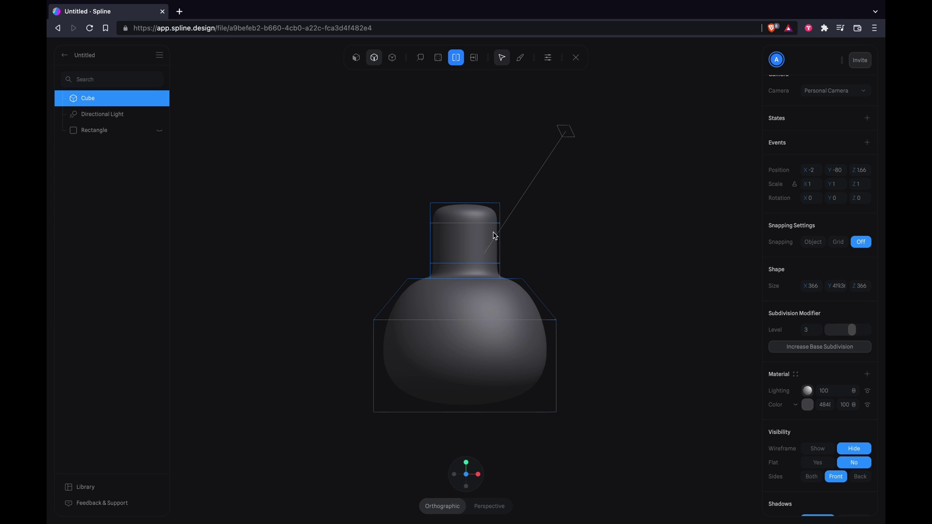
click(363, 63)
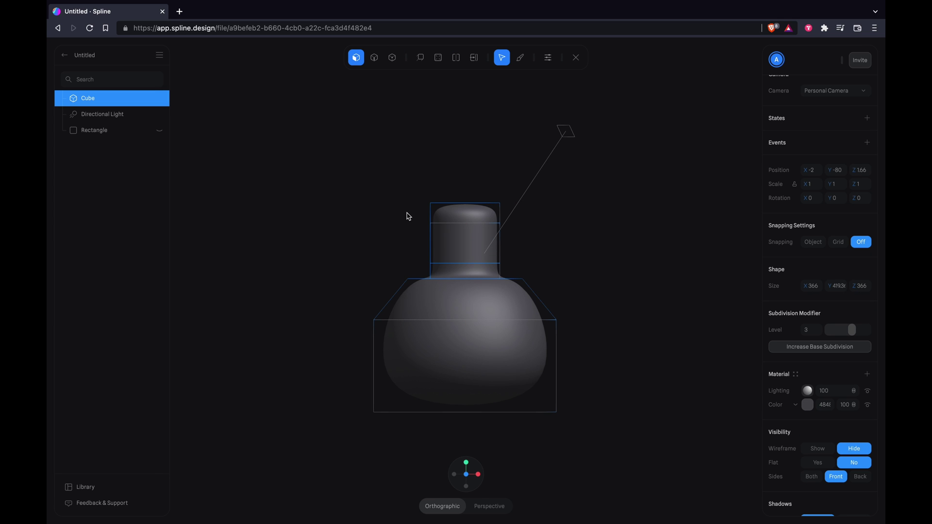
drag(407, 212, 513, 208)
alt+drag(567, 226, 594, 245)
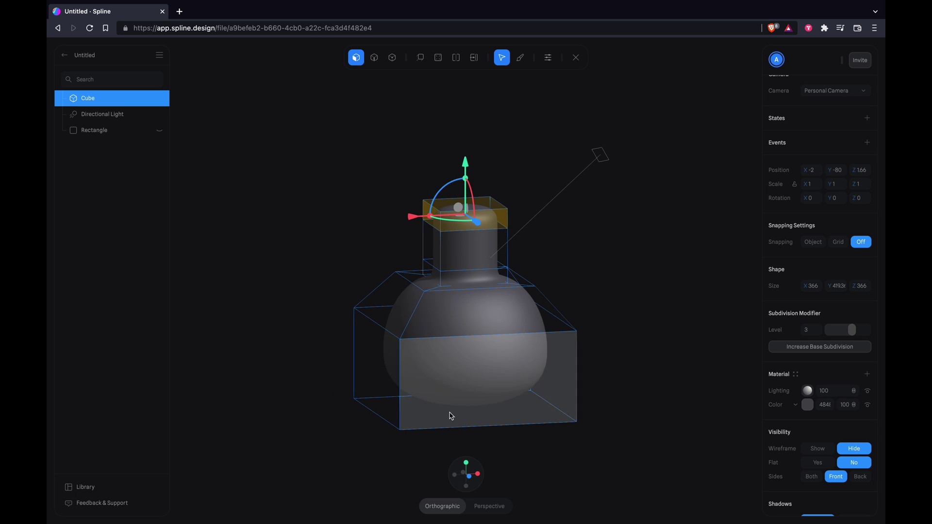
click(431, 474)
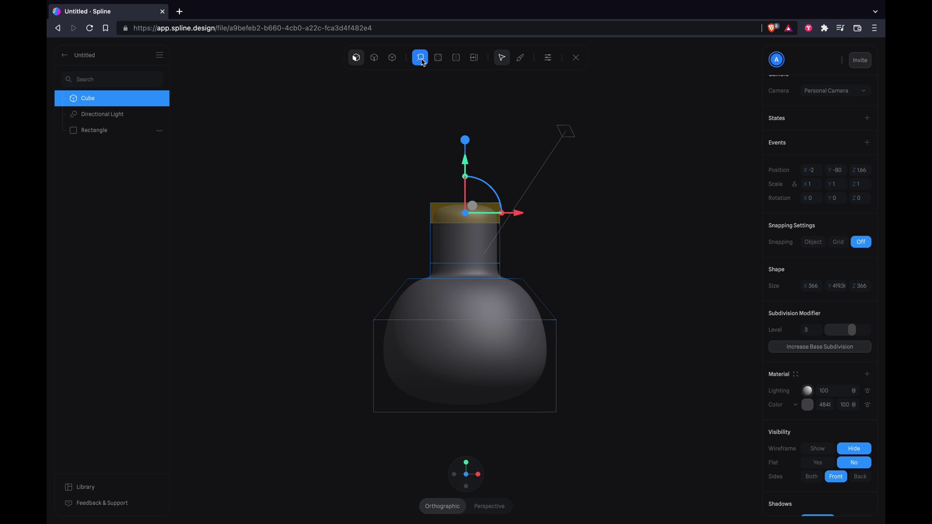
drag(468, 141, 467, 127)
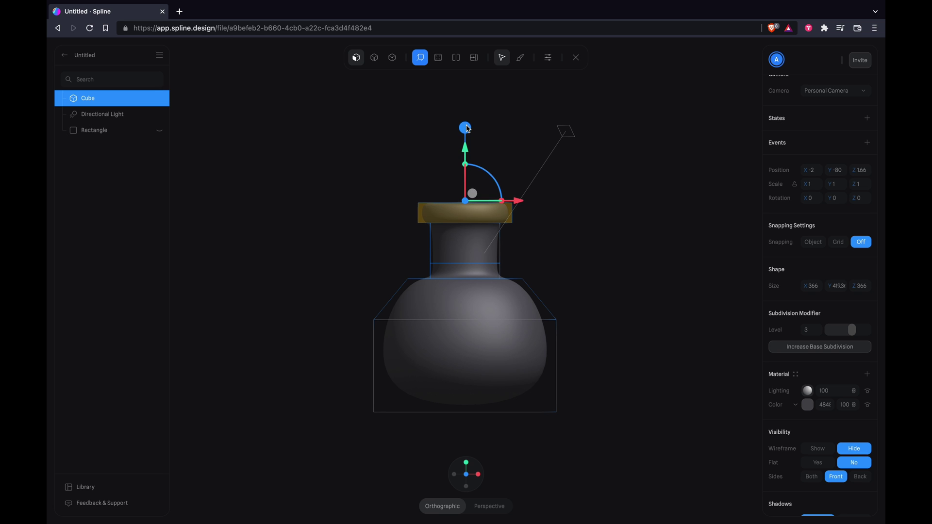
click(510, 125)
alt+drag(513, 126, 513, 142)
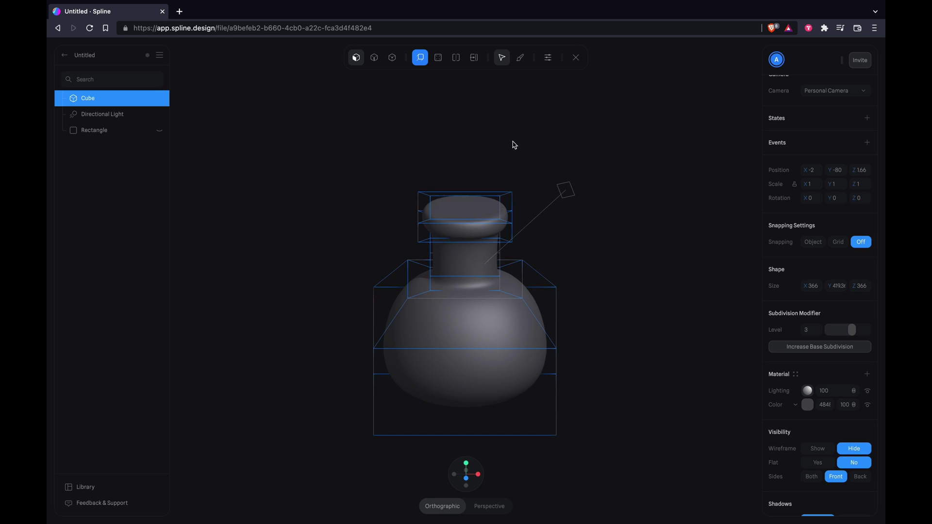
Inset the bottle's top face slightly and extrude it down to the underside of the lip to hollow the mouth.
click(464, 215)
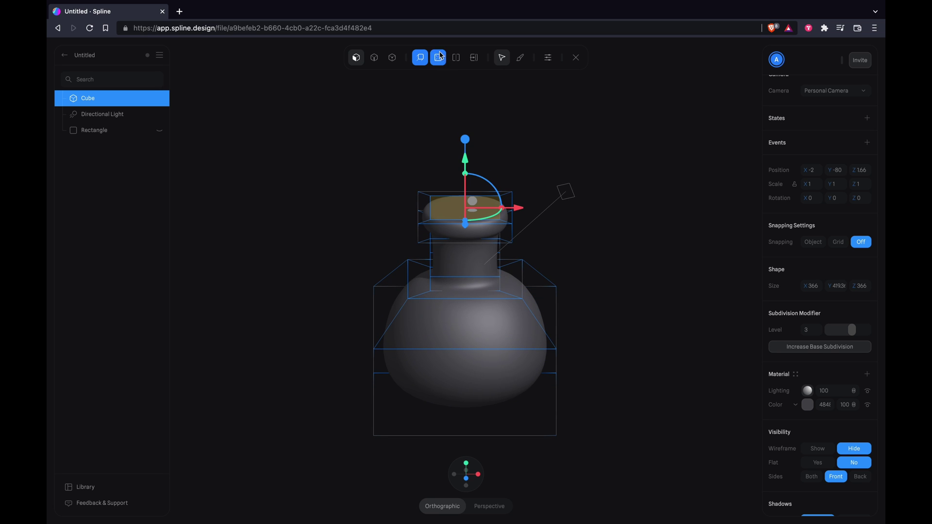
drag(466, 140, 464, 119)
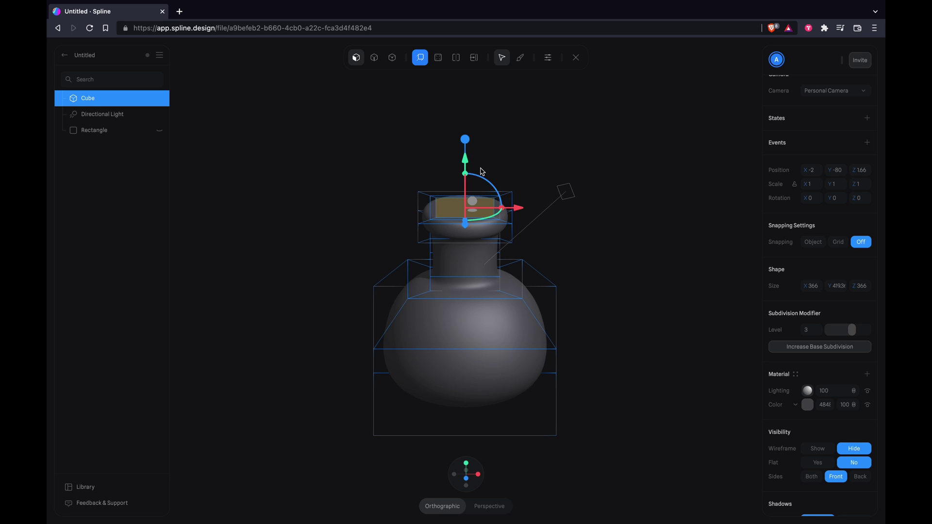
click(438, 475)
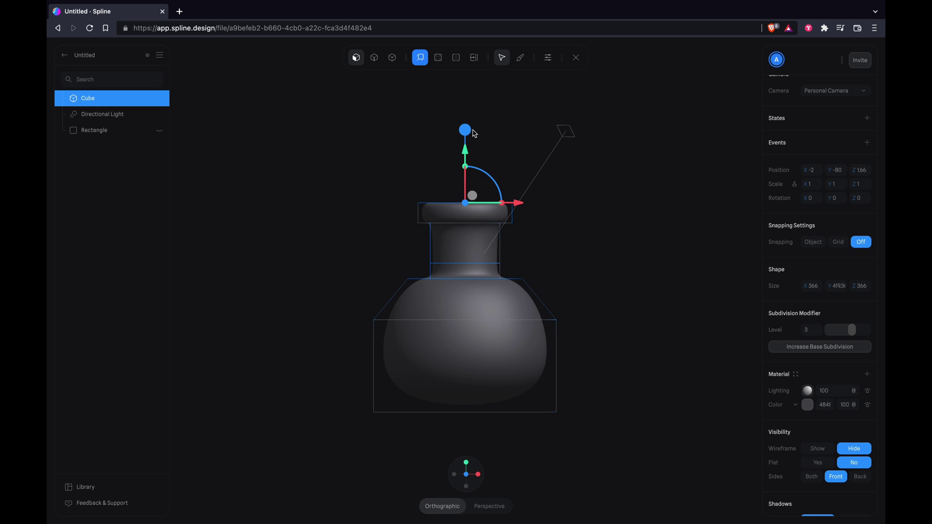
drag(474, 134, 471, 155)
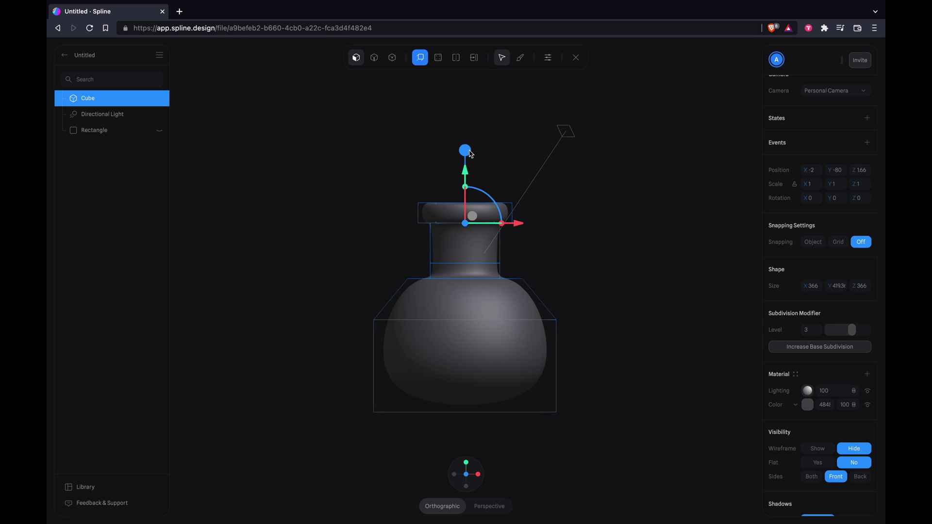
Scale the neck and lip down slightly, to a mesh height of about 415.
click(617, 239)
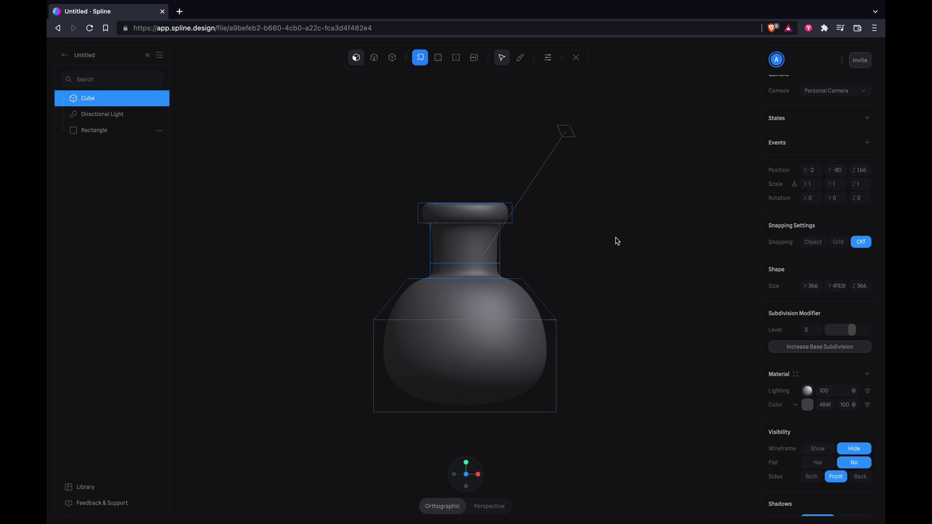
click(616, 222)
click(617, 222)
click(510, 357)
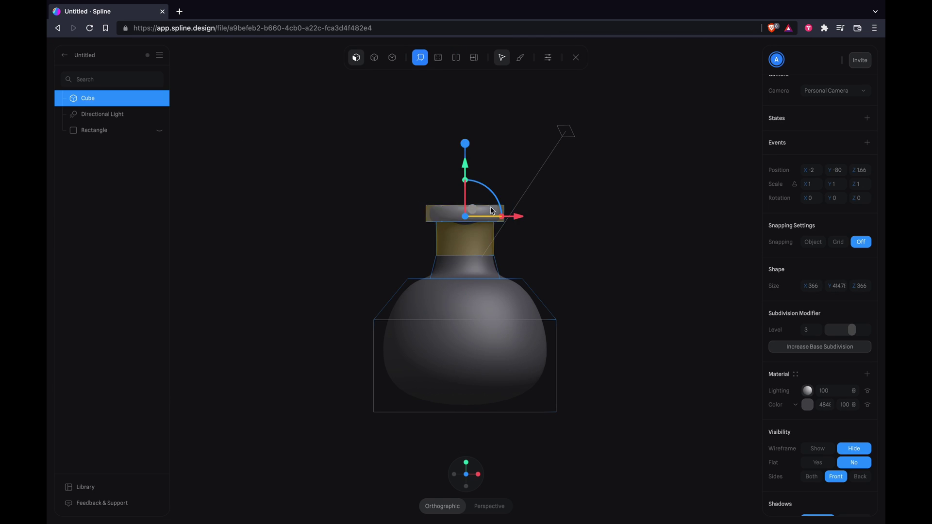
key(super+z)
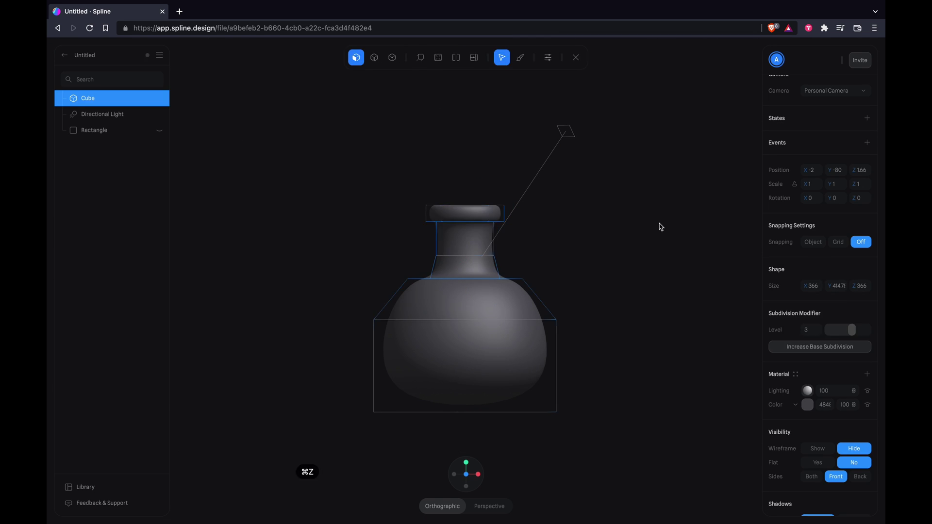
Reshape the neck and shoulder into a smoother, taller slope with a mesh height of about 437, and finish mesh editing.
drag(374, 165, 581, 307)
click(620, 302)
click(620, 301)
click(602, 418)
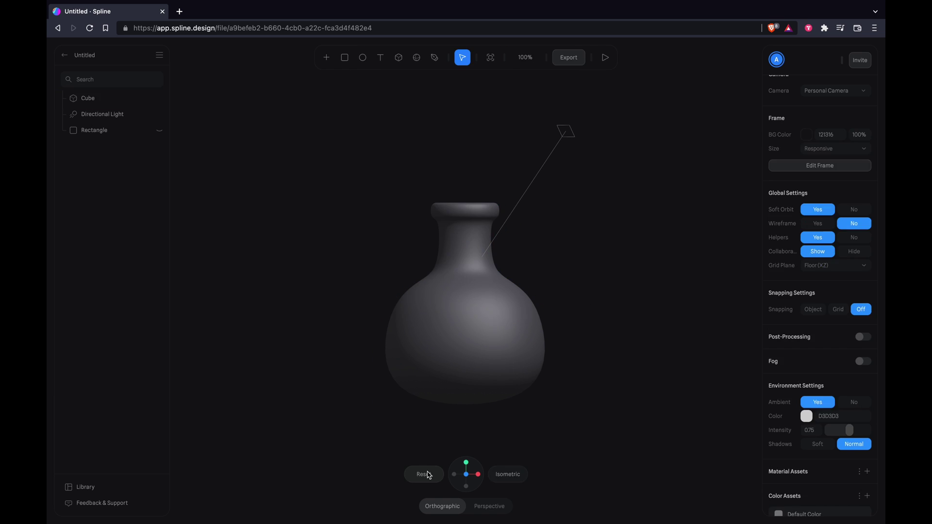
click(656, 378)
click(532, 375)
click(602, 418)
click(531, 375)
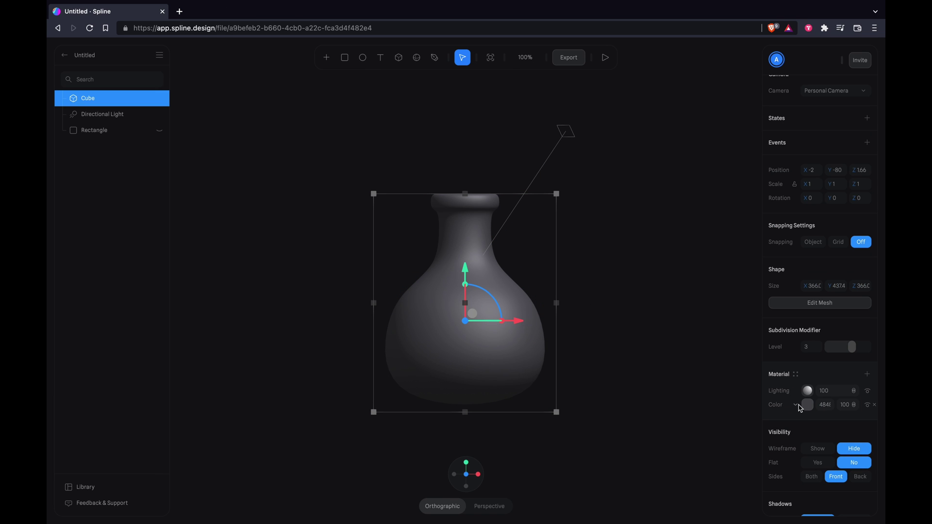
Change the bottle material's Color layer to Glass and open that layer's settings.
click(796, 406)
click(806, 502)
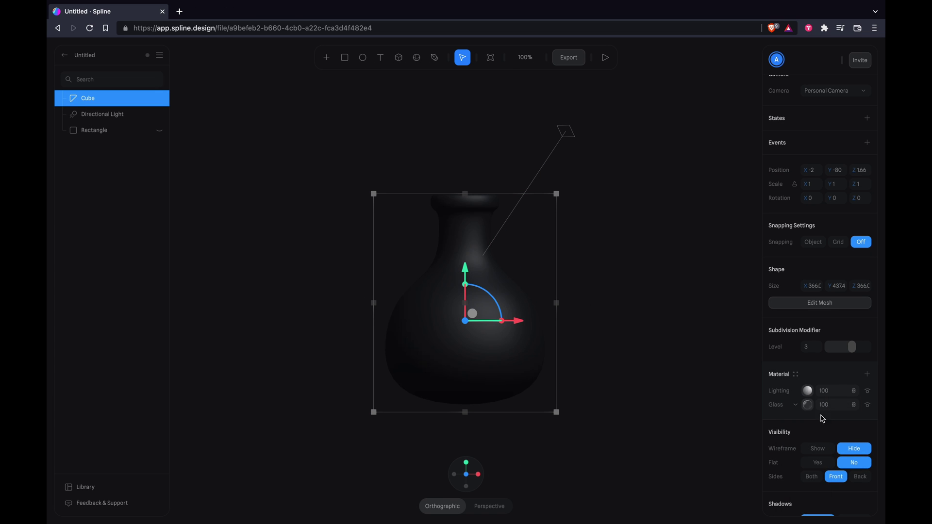
click(809, 406)
click(812, 408)
Add a Fresnel layer to the bottle's material and set its scale to 2.
click(867, 374)
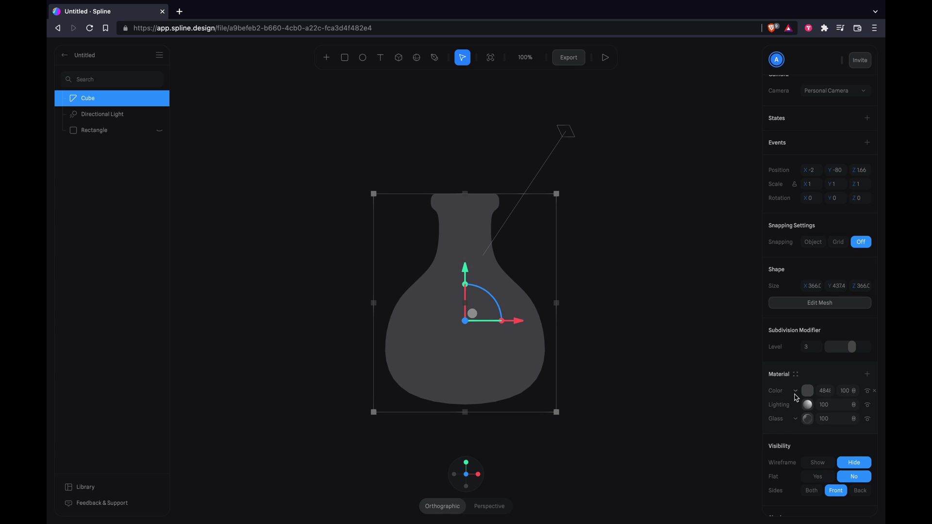
click(797, 391)
click(805, 447)
click(808, 392)
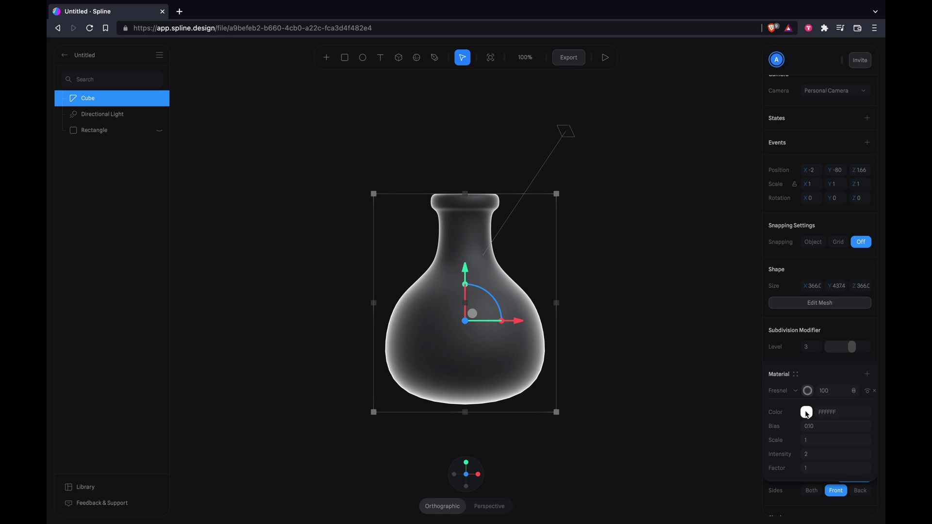
text(2)
key(Return)
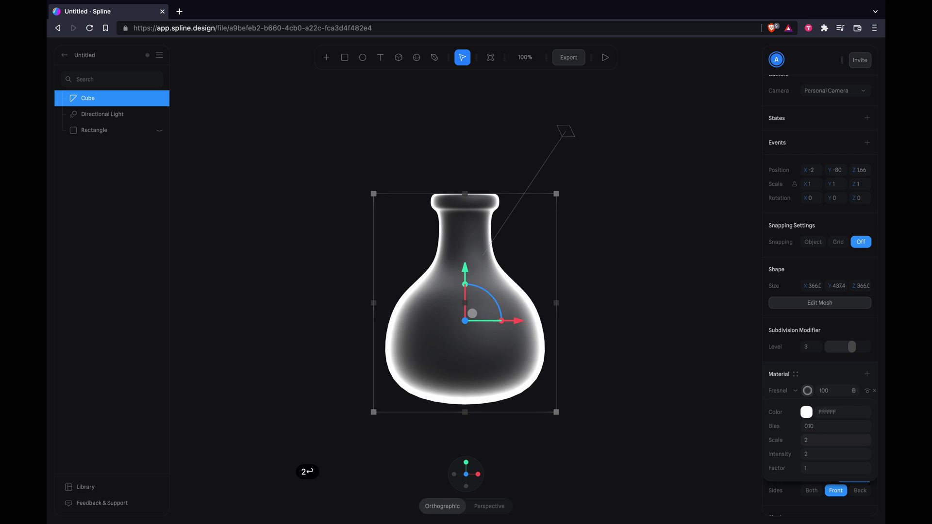
Set the frame's background color to the pale blue C6CCE0.
click(669, 375)
click(806, 144)
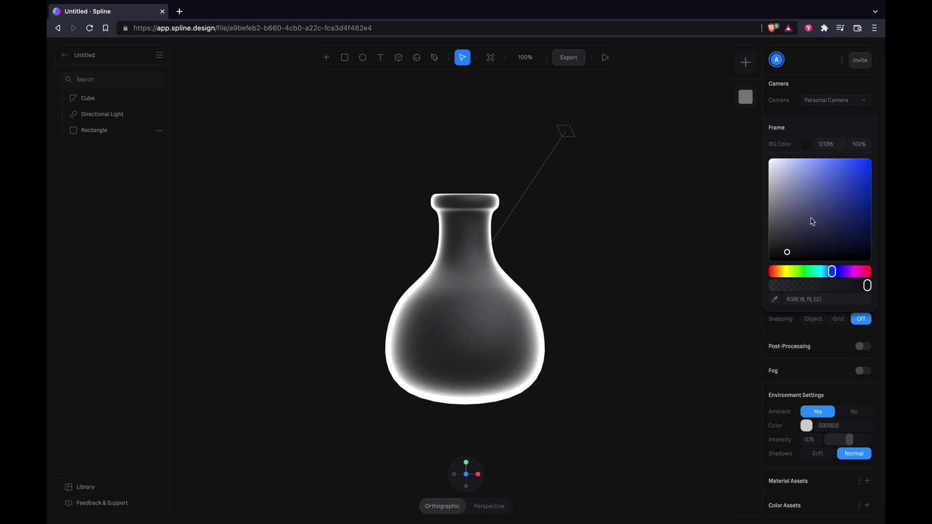
drag(783, 176, 780, 171)
Sample a pale lavender-blue color for the bottle's Fresnel layer and fine-tune its shade.
click(482, 315)
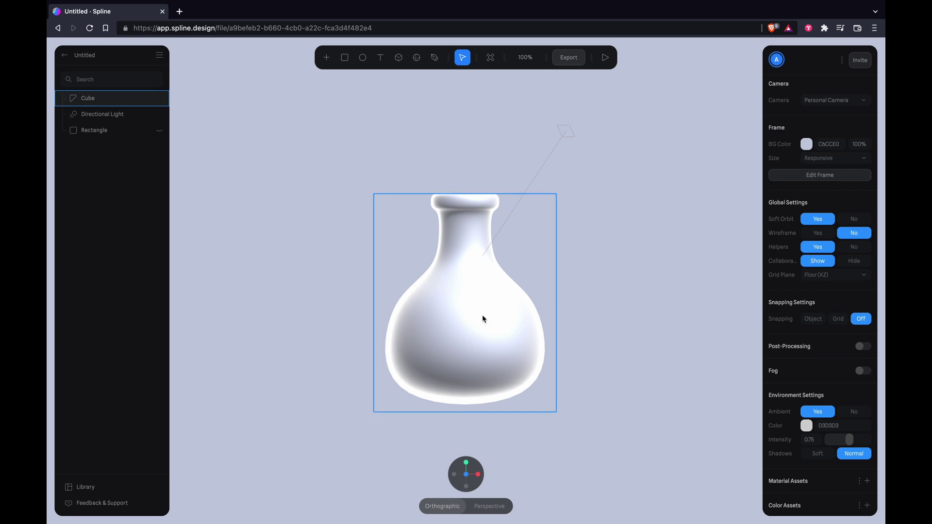
click(806, 422)
scroll(807, 435, down, 3)
click(775, 438)
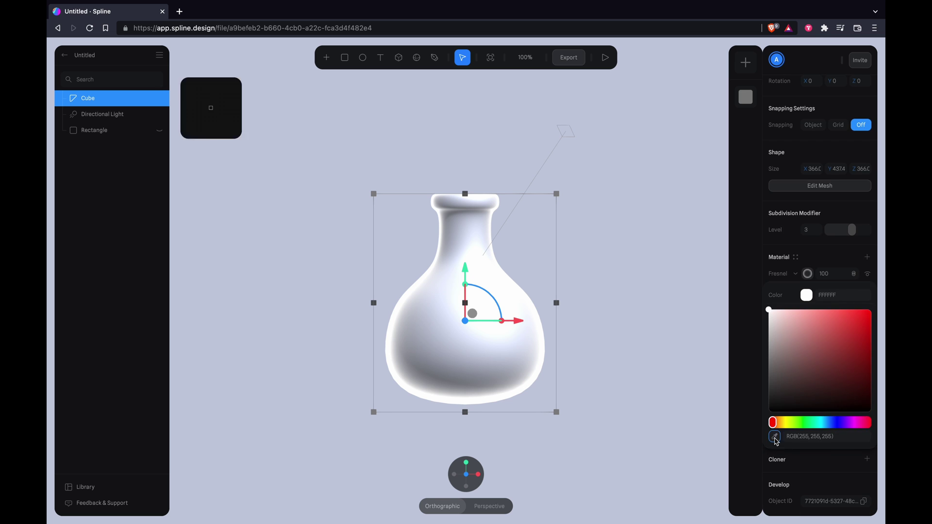
click(776, 438)
click(809, 275)
drag(778, 321, 781, 325)
Reduce the bottle's Fresnel layer opacity to 80 and its Lighting layer to 50.
click(809, 276)
drag(810, 276, 788, 290)
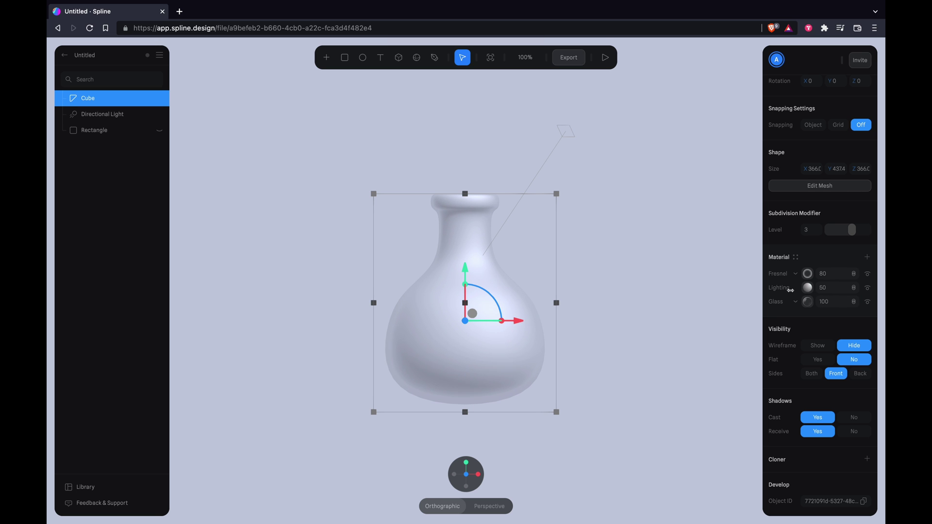
click(546, 242)
click(501, 372)
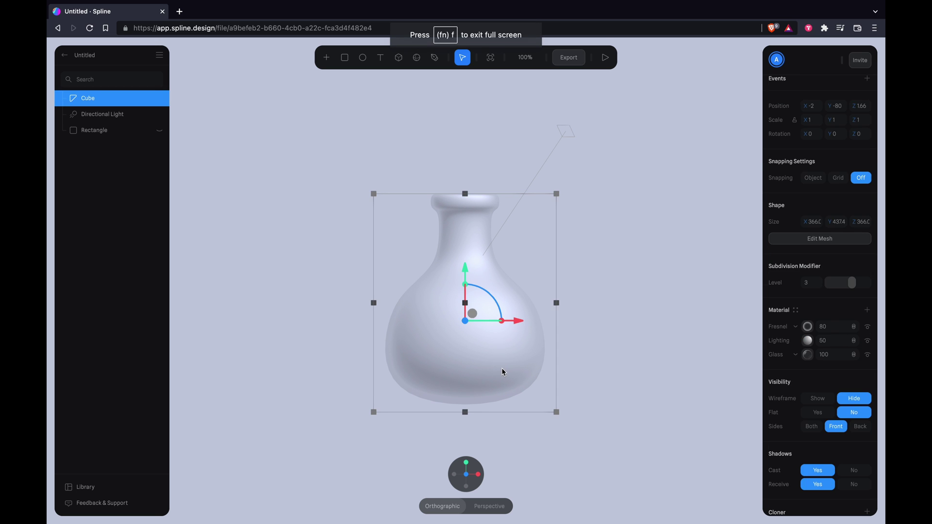
Inspect the bottle from an elevated angle and turn the grid plane off.
click(629, 367)
drag(629, 366, 590, 386)
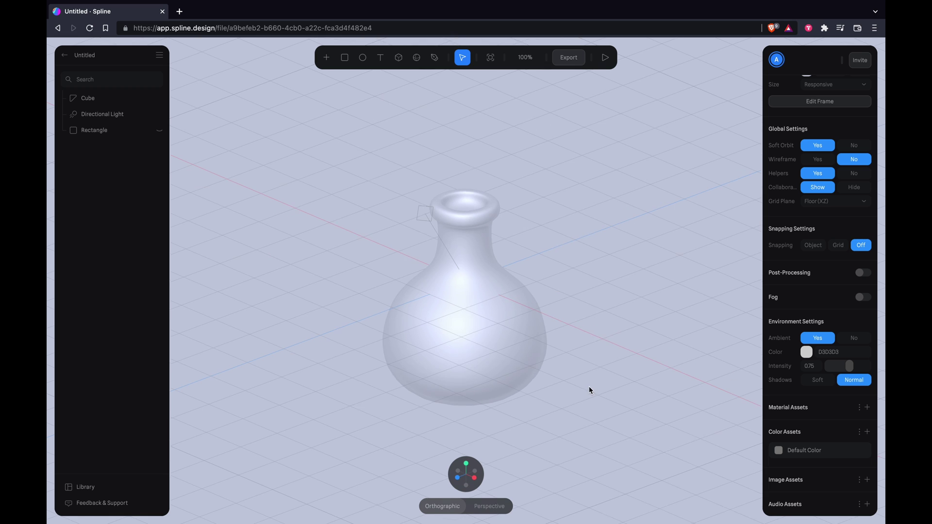
click(792, 201)
click(821, 194)
drag(652, 296, 303, 315)
click(399, 317)
Rename the bottle object Body and duplicate it in place.
double_click(90, 99)
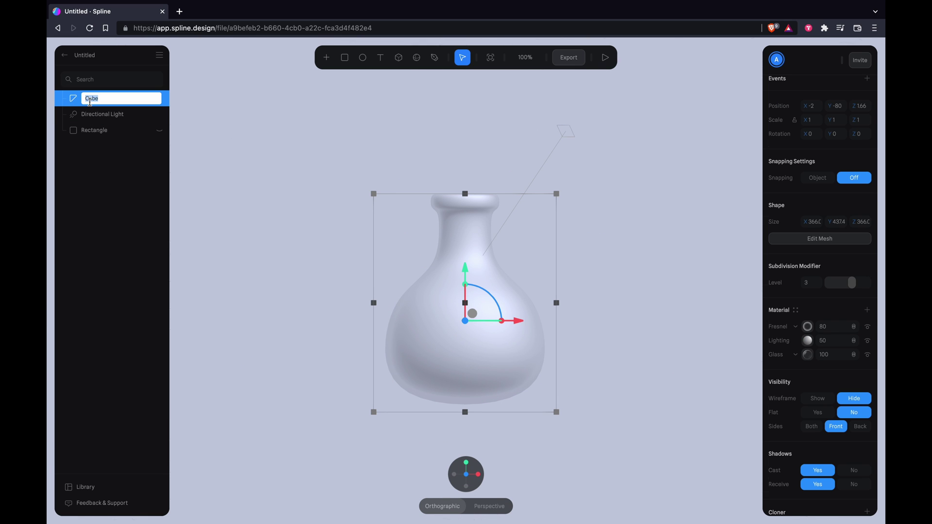
text(Body)
key(Return)
click(179, 120)
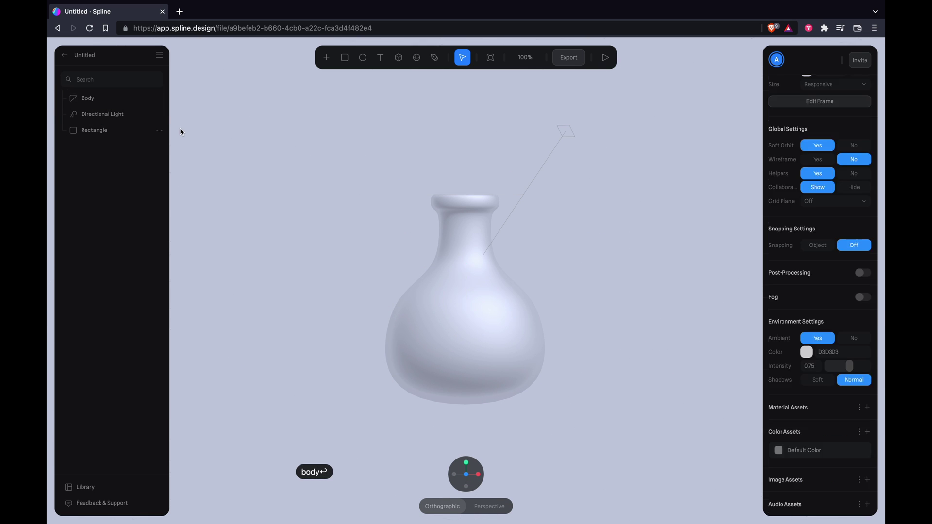
click(117, 98)
key(super+c)
key(super+v)
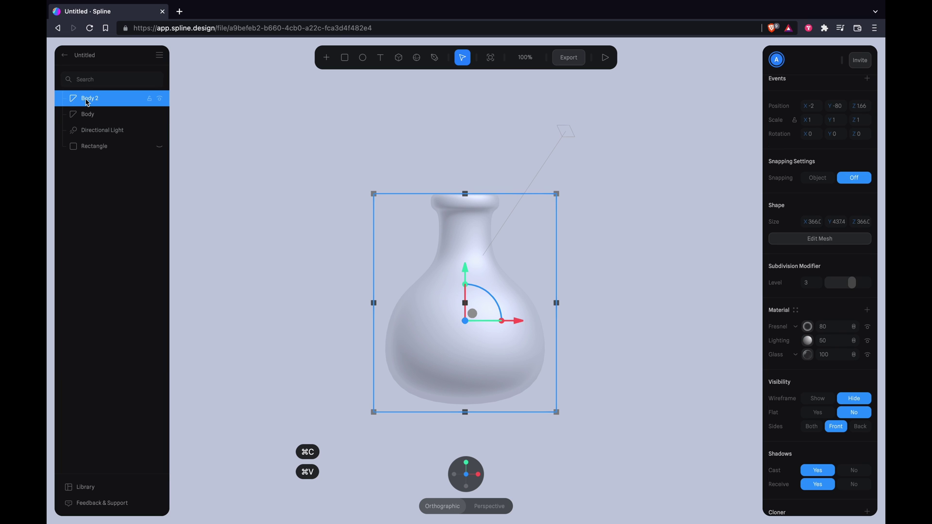
Rename the duplicate Liquid and scale it down proportionally to about 346 wide and 414 high inside the bottle.
double_click(86, 98)
text(Liquid)
key(Return)
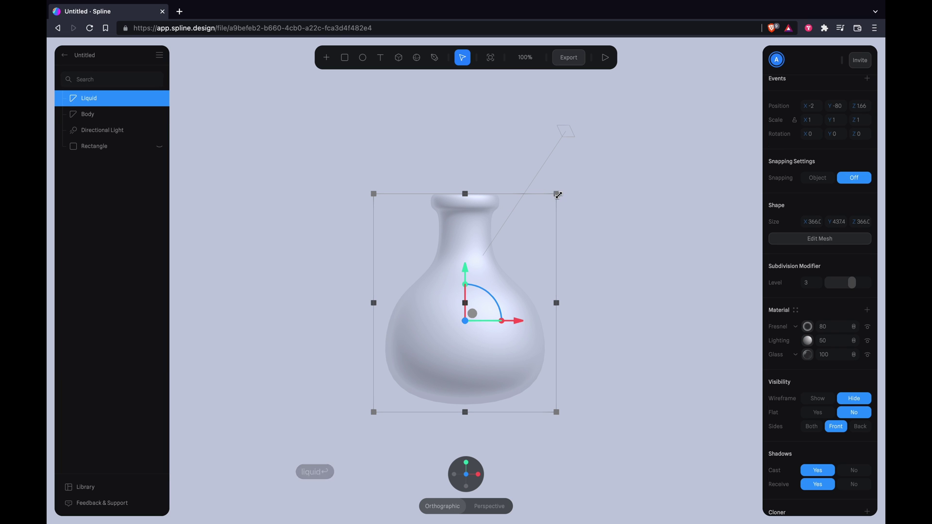
drag(559, 195, 550, 200)
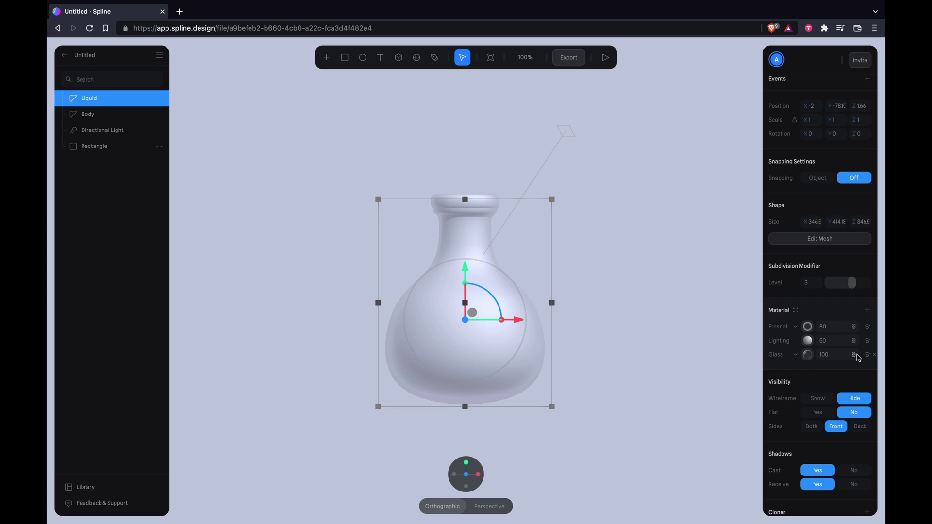
Remove the Liquid's Fresnel layer and change its Glass layer to Color.
click(874, 326)
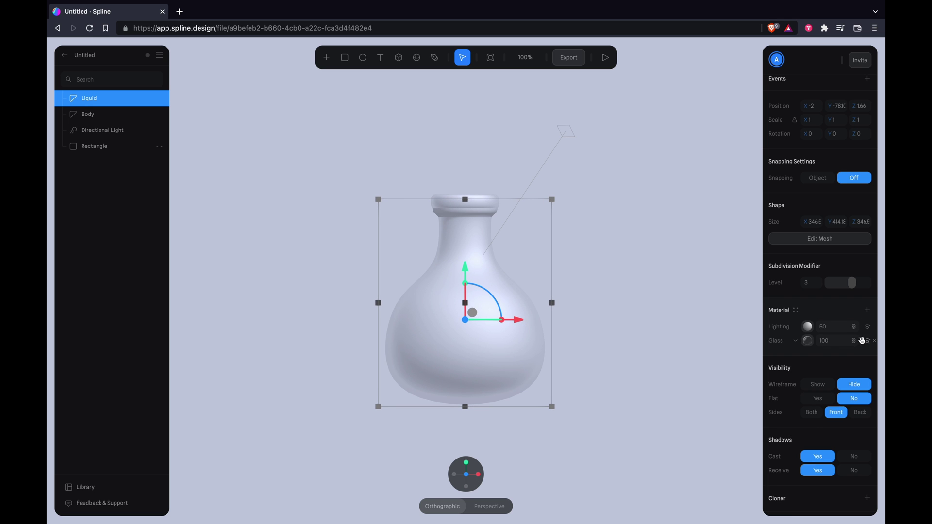
click(797, 341)
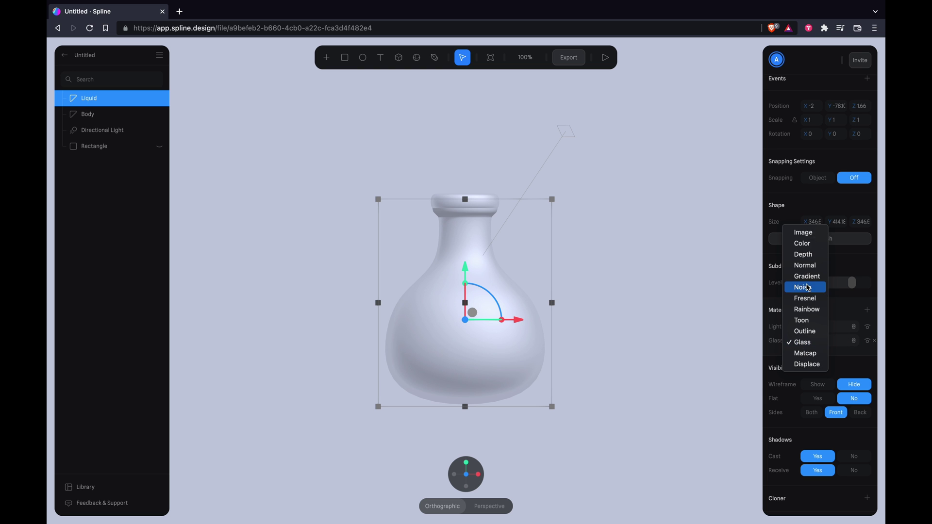
click(804, 232)
click(797, 342)
click(799, 353)
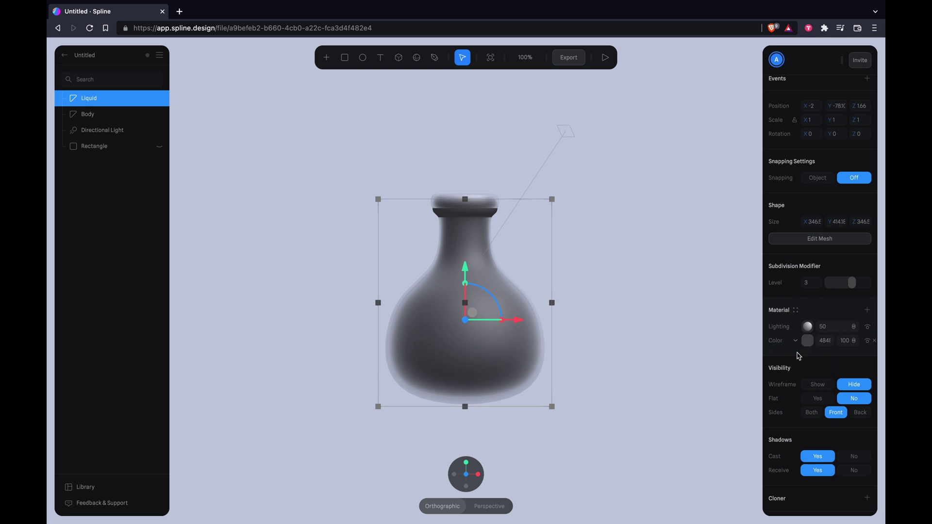
Set the Liquid's color to purple, RGB 126, 60, 202.
click(806, 342)
drag(841, 428, 847, 429)
mouse_move(846, 343)
mouse_down()
mouse_move(847, 335)
mouse_move(835, 339)
mouse_up()
drag(846, 429, 844, 429)
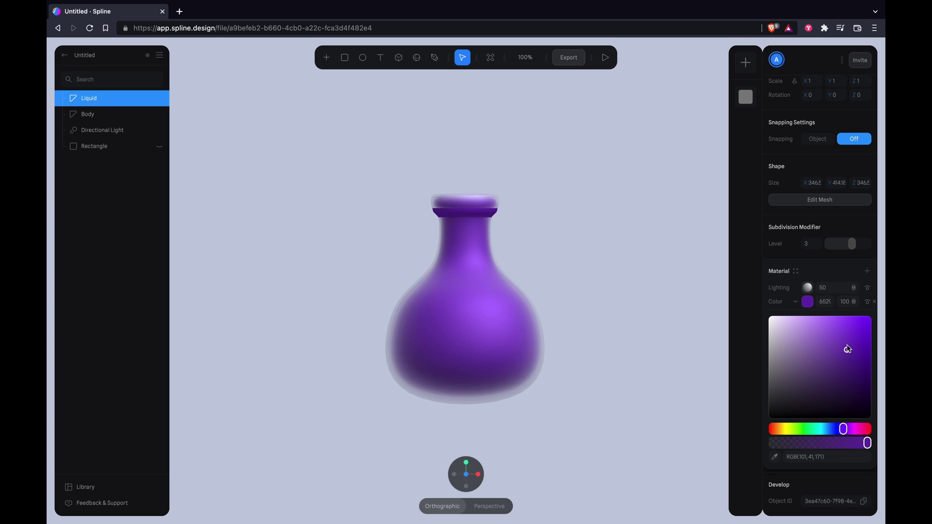
drag(848, 349, 841, 337)
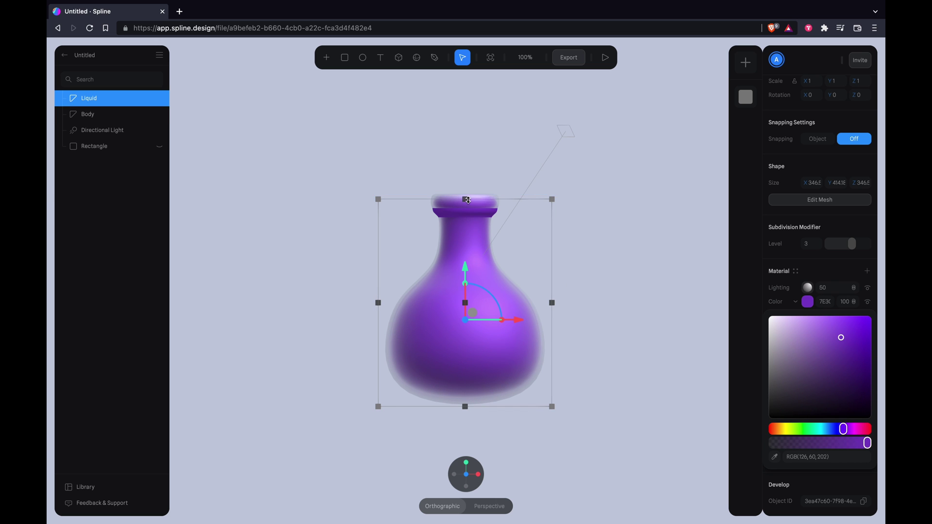
Stretch the Liquid to about 348 wide and 425 high, nudge it down slightly and check its fit inside the bottle.
drag(468, 200, 468, 195)
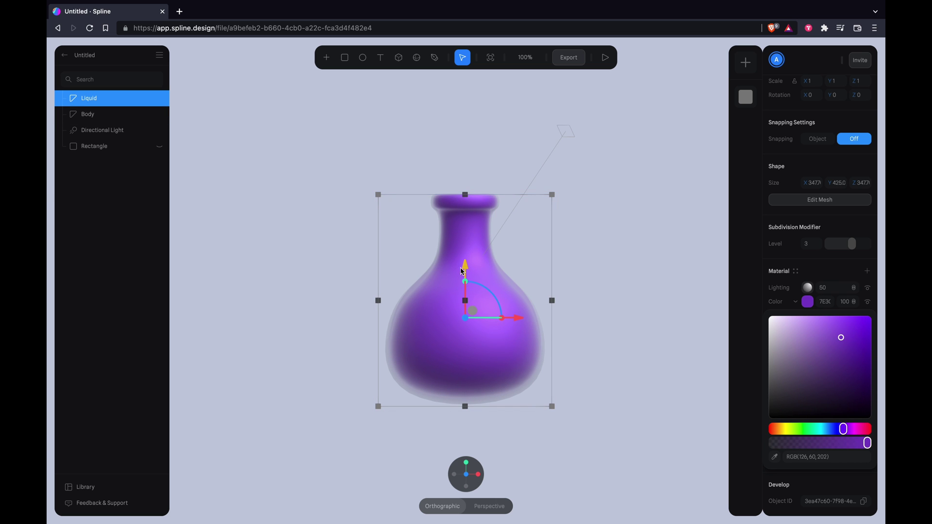
drag(462, 271, 467, 272)
drag(465, 197, 465, 196)
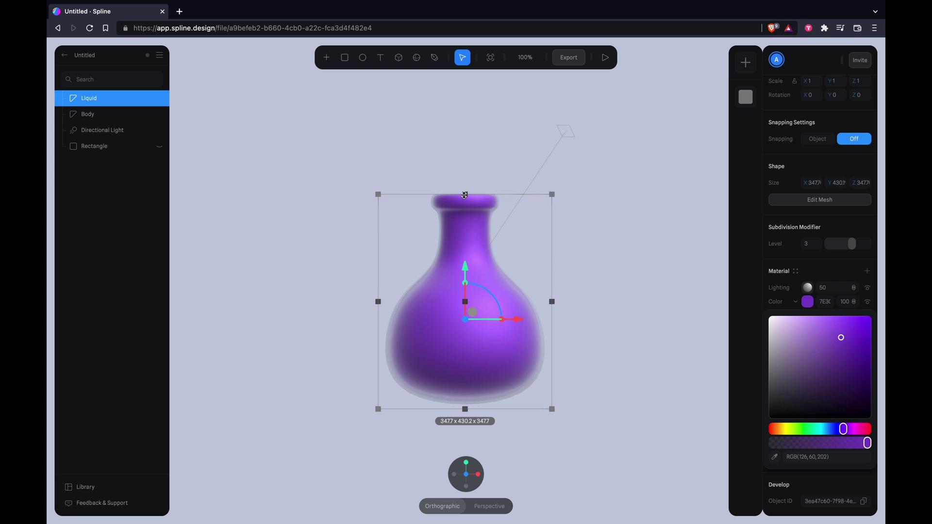
key(super+z)
key(super+z)
key(super+z)
click(603, 262)
alt+drag(603, 261, 562, 293)
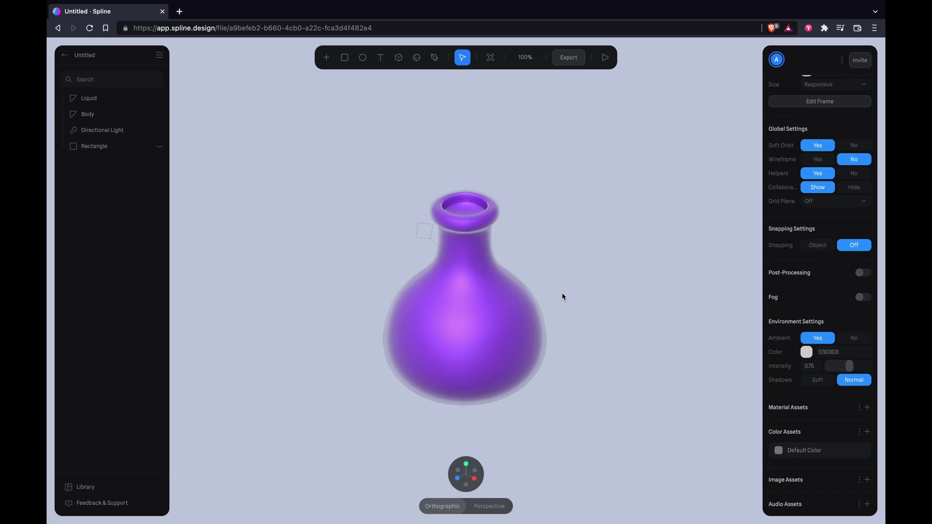
key(ctrl+z)
key(ctrl+z)
key(ctrl+z)
key(ctrl+z)
click(112, 114)
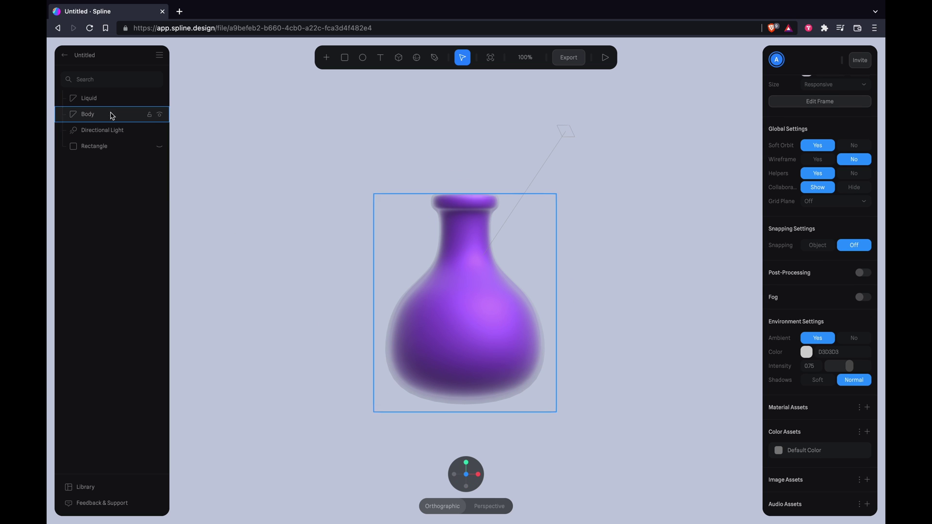
click(182, 139)
click(327, 58)
click(355, 234)
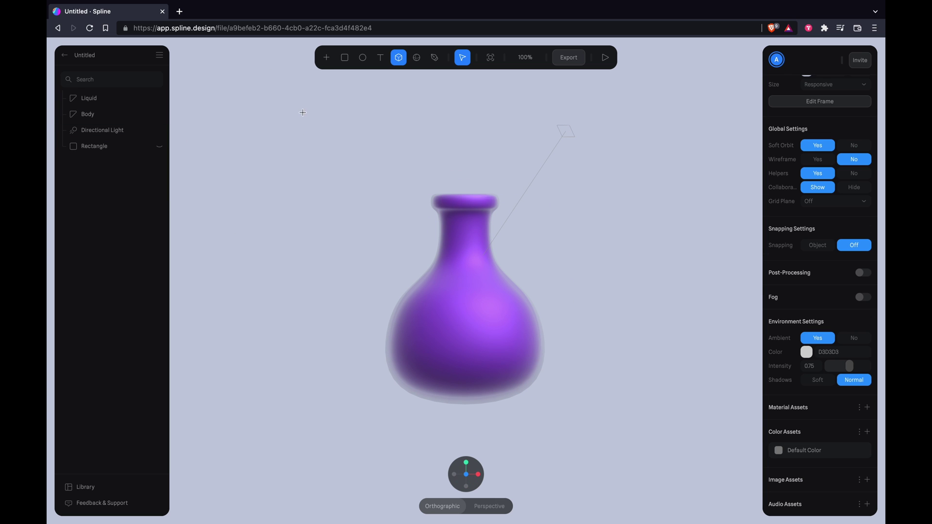
drag(292, 97, 618, 296)
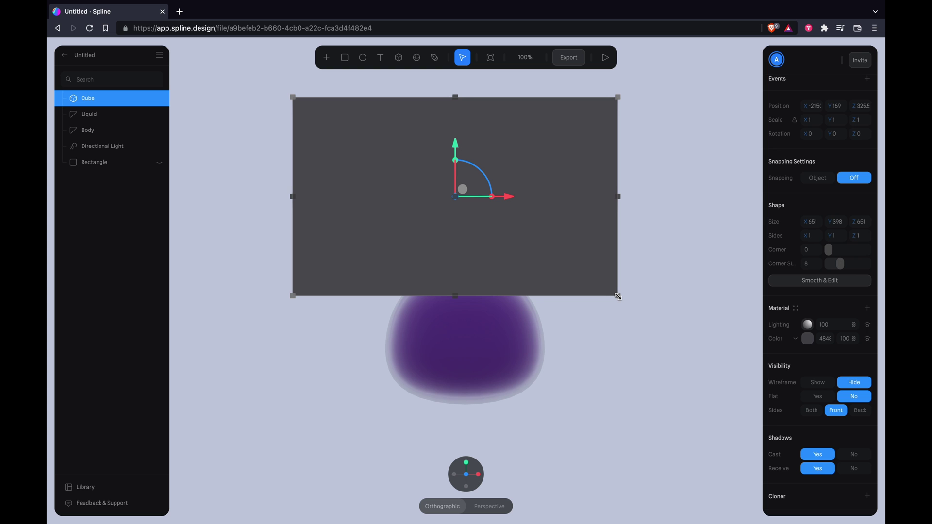
key(super+z)
Create a cube about 605 on each side over the bottle's upper part and center it in depth at about Z 4.
click(326, 57)
click(356, 231)
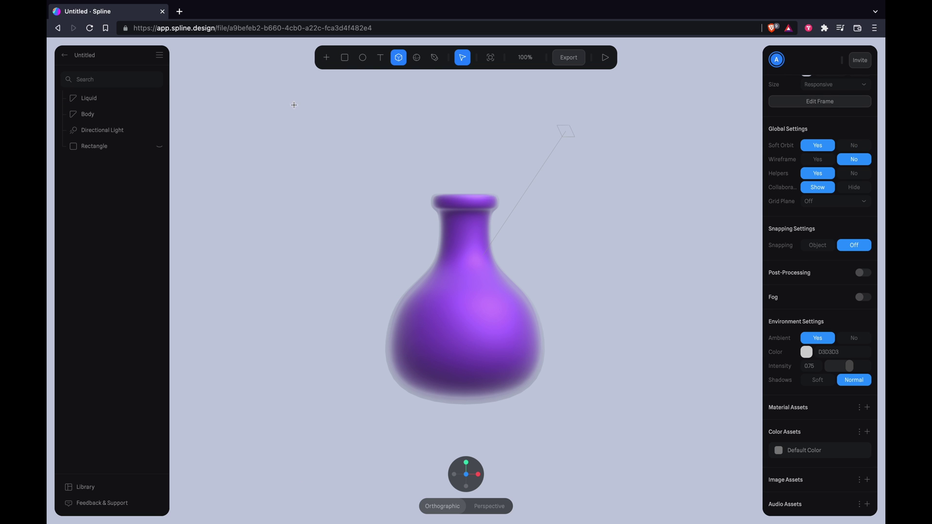
mouse_move(291, 99)
shift+mouse_down()
mouse_move(572, 236)
mouse_move(593, 237)
shift+mouse_up()
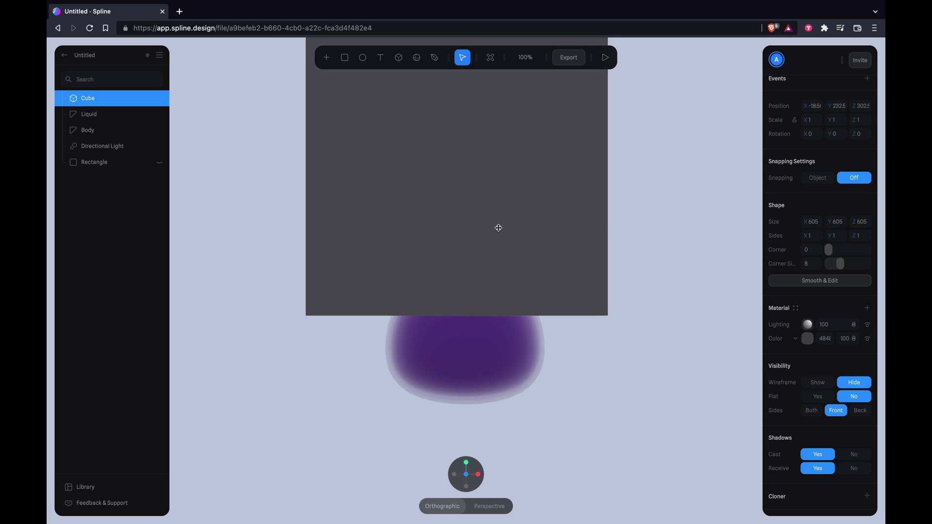
click(479, 474)
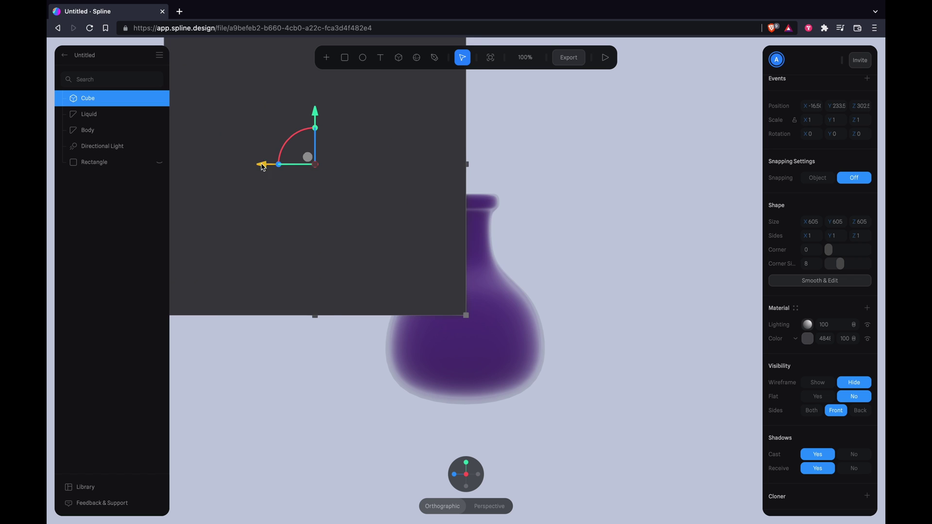
drag(263, 164, 409, 171)
mouse_move(441, 462)
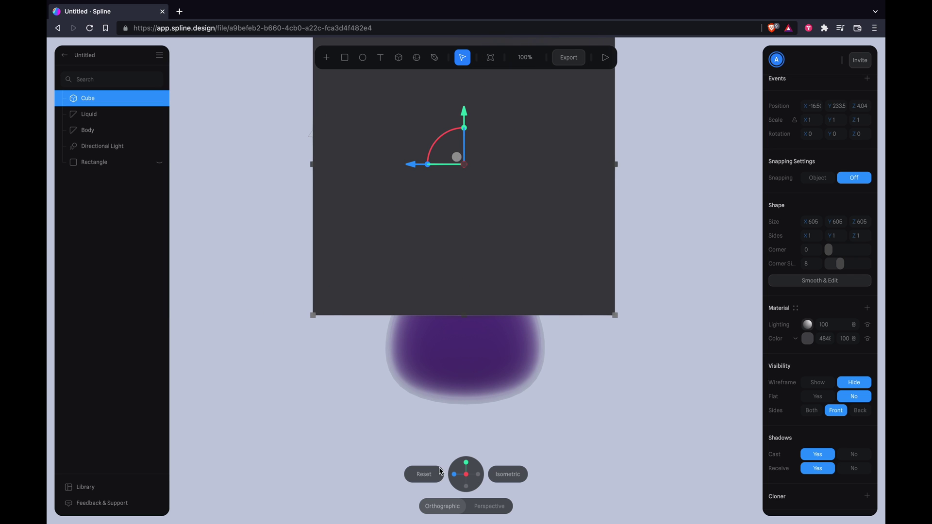
click(306, 375)
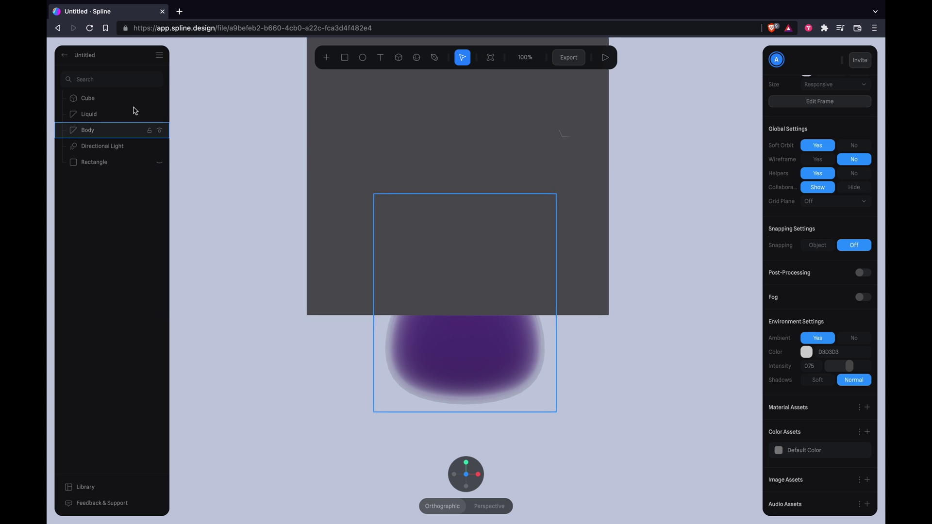
Subtract the cube from the Liquid with a Boolean subtraction.
click(102, 105)
shift+click(103, 114)
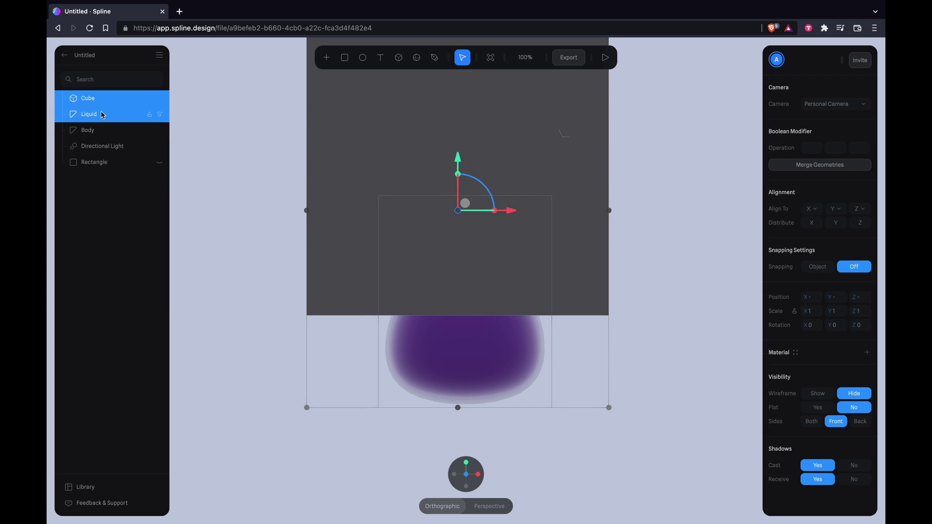
click(811, 148)
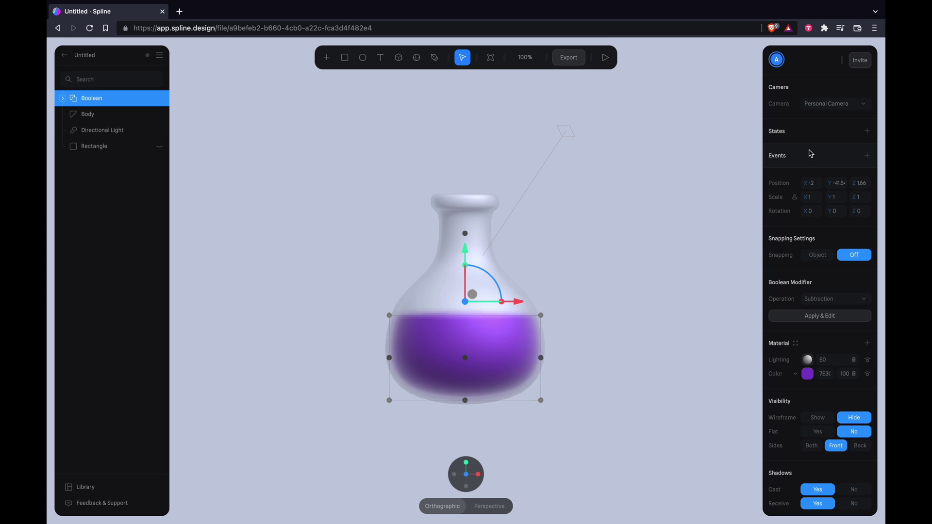
click(586, 227)
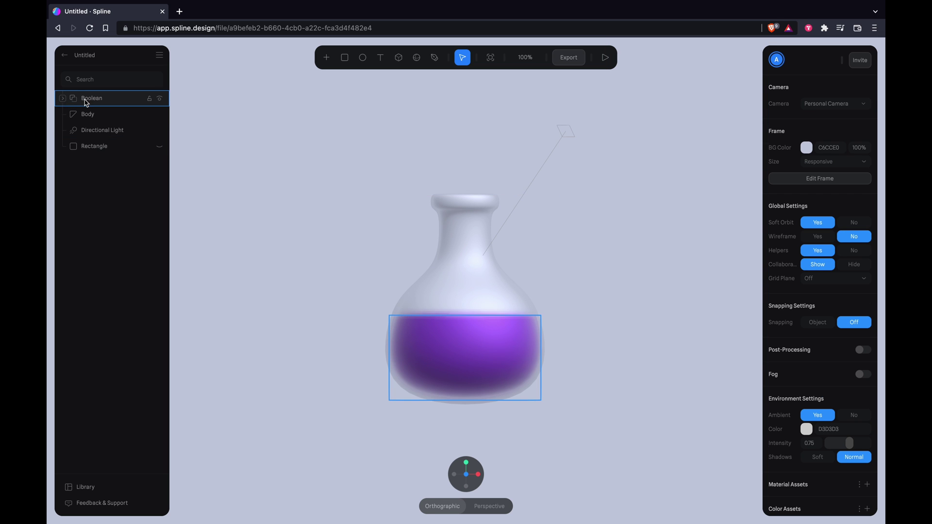
Rename the cube inside the Boolean to Mask.
click(64, 98)
double_click(95, 115)
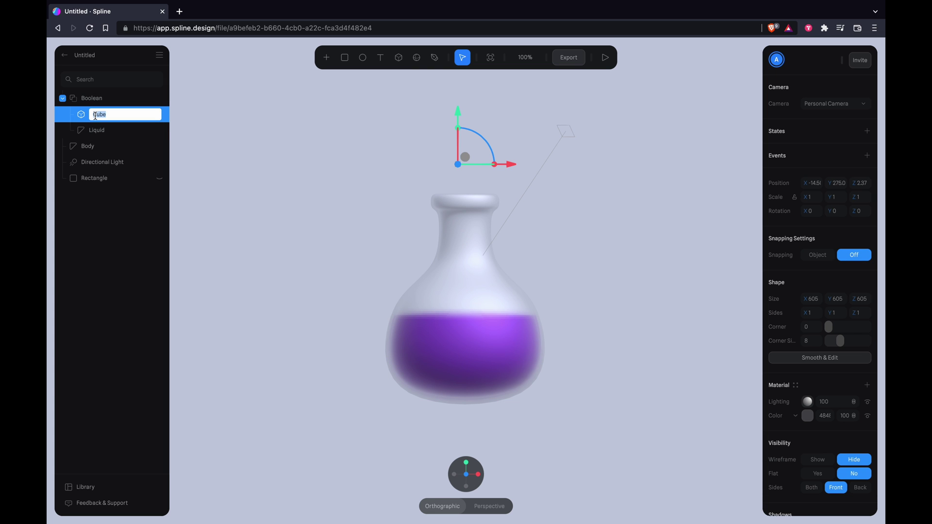
click(201, 172)
Raise the Mask to about Y 295 for a higher liquid level in the bottle.
click(114, 115)
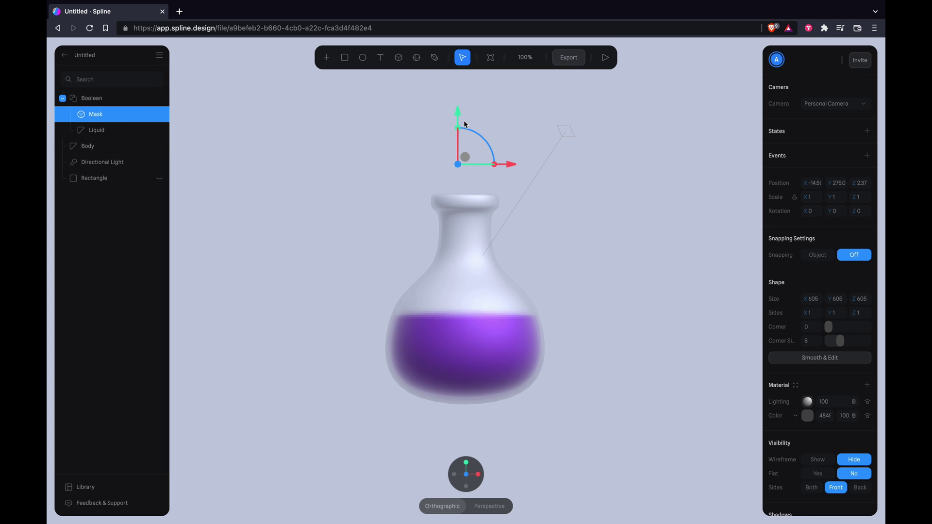
drag(456, 119, 475, 109)
key(super+z)
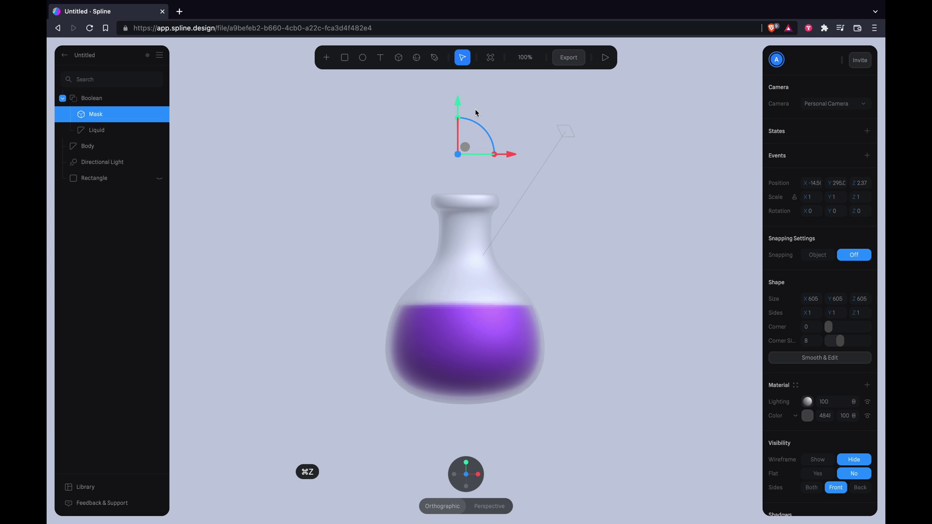
click(557, 239)
click(606, 392)
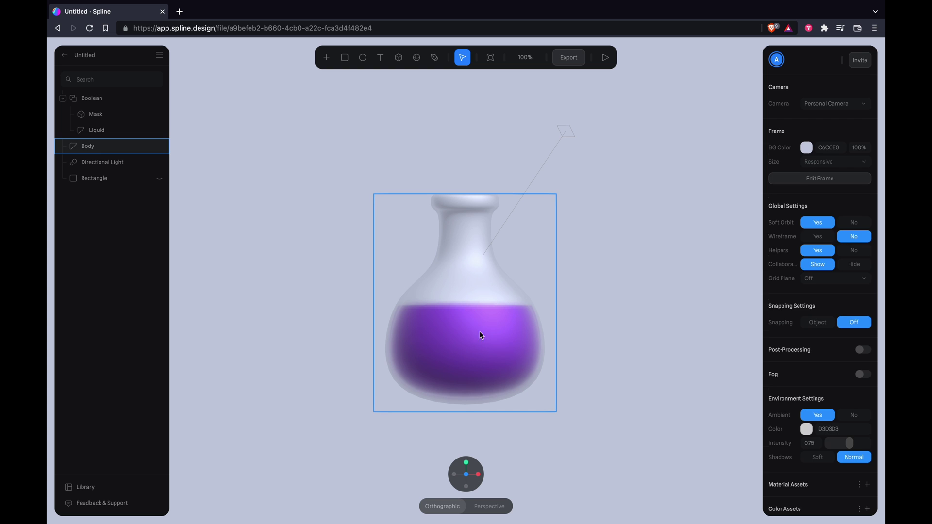
click(490, 350)
click(340, 286)
Shift the Boolean liquid's color to a bluer purple, RGB 92, 60, 202.
click(89, 147)
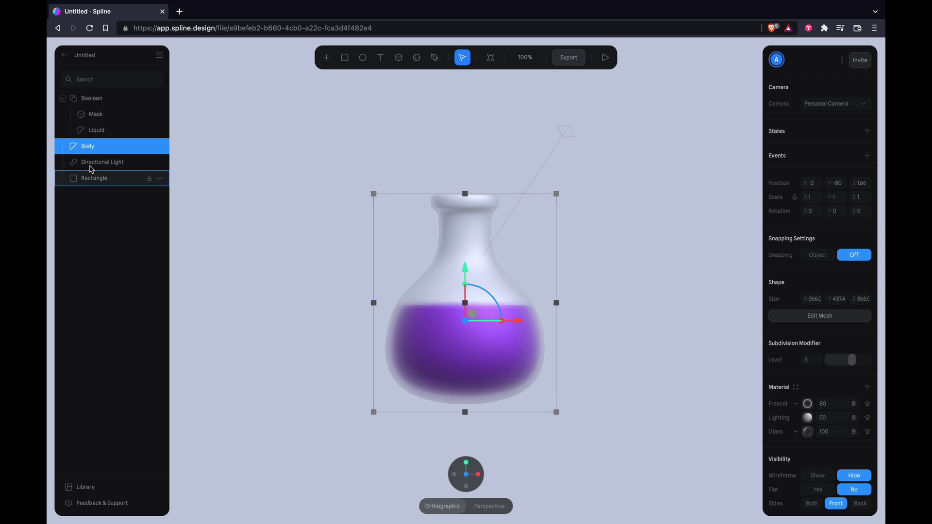
click(94, 99)
click(807, 375)
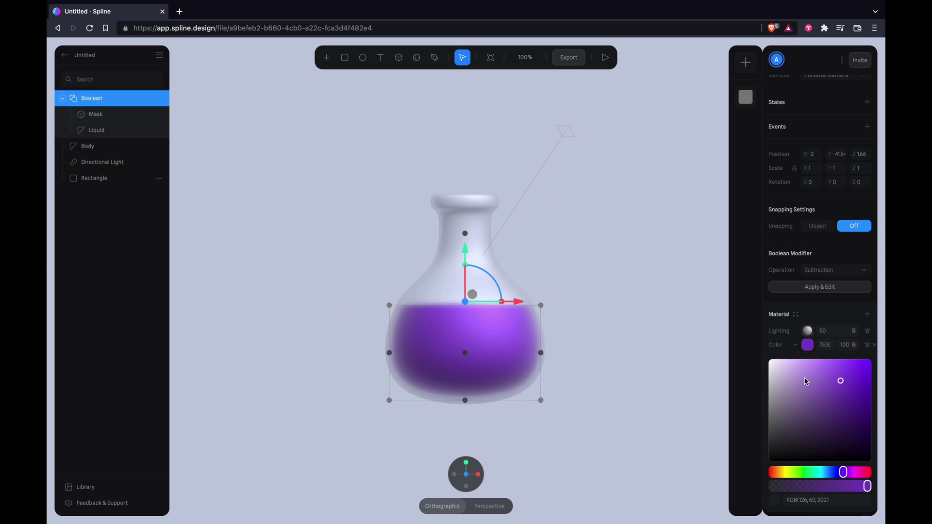
scroll(845, 428, down, 2)
mouse_move(839, 455)
mouse_down()
mouse_move(772, 453)
mouse_move(862, 455)
mouse_move(837, 465)
mouse_up()
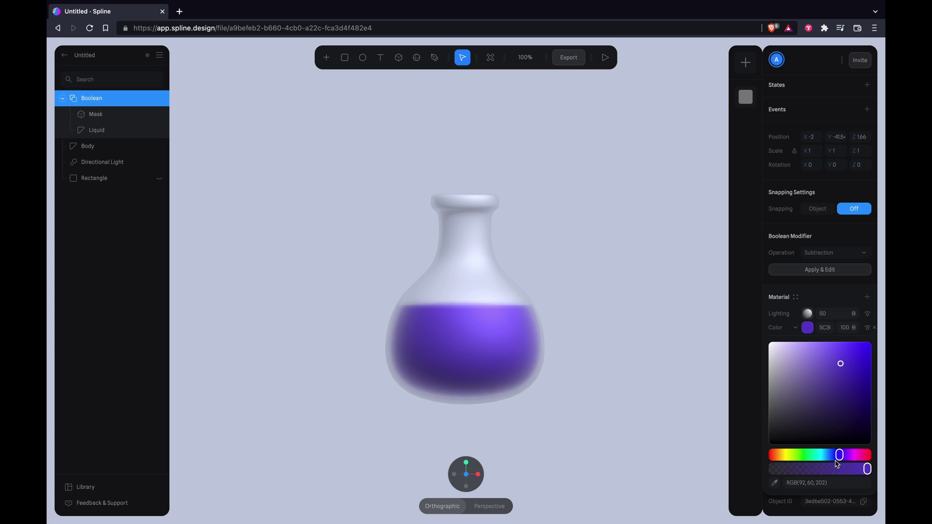
Shift the hue of the Body's Fresnel color slightly toward violet, to BBBCD4.
click(493, 262)
click(808, 357)
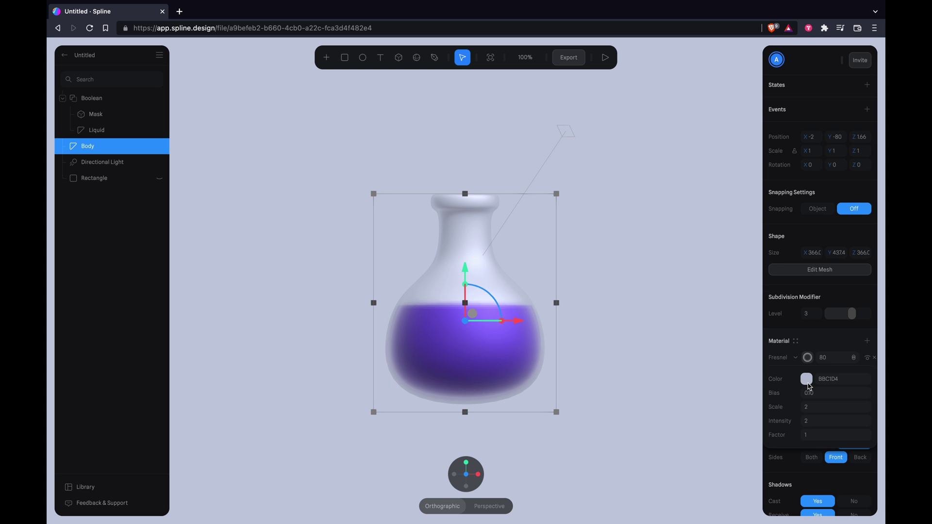
click(807, 378)
drag(848, 507, 834, 507)
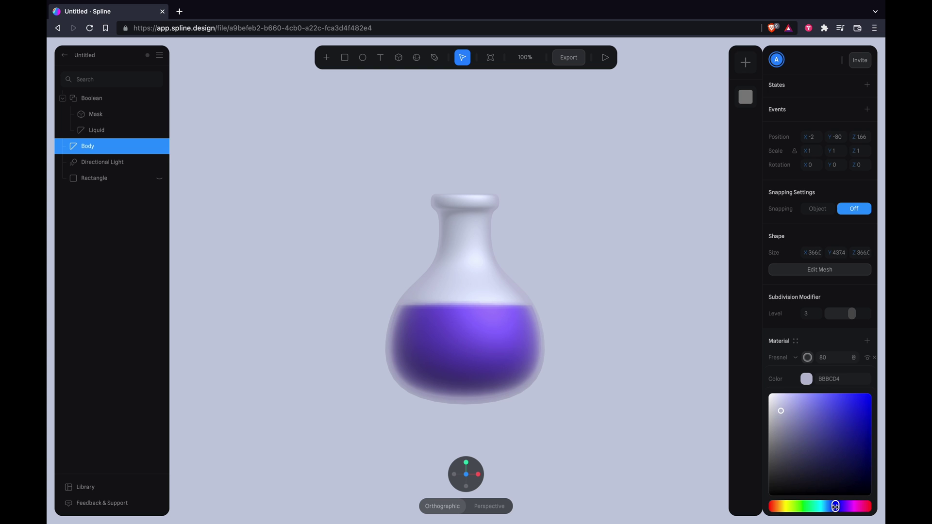
click(666, 388)
Group the bottle body with its liquid and rename the group Beaker.
drag(585, 447, 356, 200)
key(super+g)
double_click(88, 100)
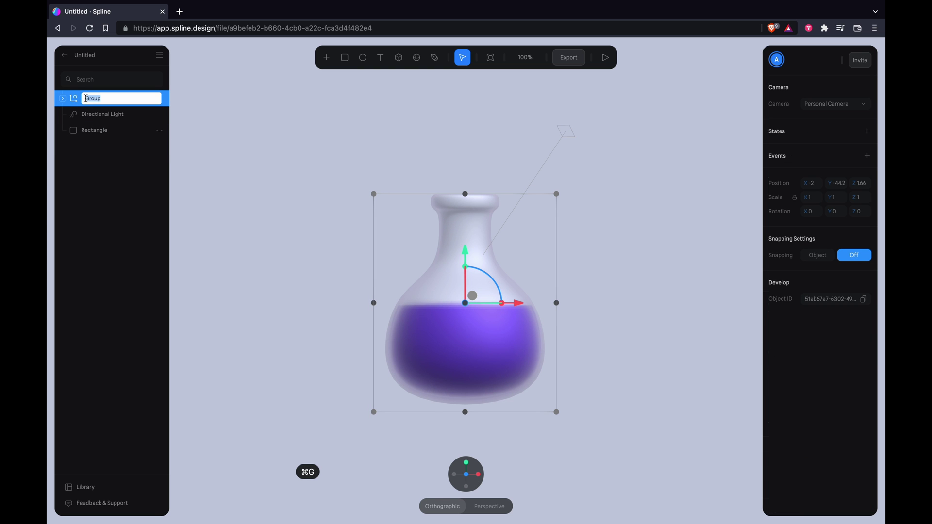
text(Beaker)
key(Return)
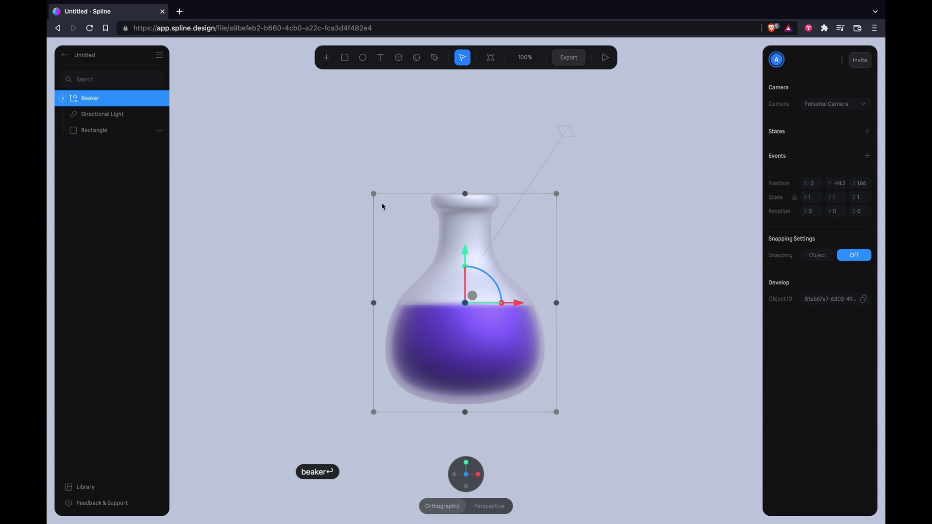
Tilt the Beaker group to a rotation of about X 15, Y 6.6 and Z 23.5.
click(581, 366)
click(477, 342)
mouse_move(469, 288)
mouse_down()
mouse_move(466, 306)
mouse_move(465, 288)
mouse_move(460, 299)
mouse_up()
key(super+z)
key(super+z)
key(super+z)
click(369, 297)
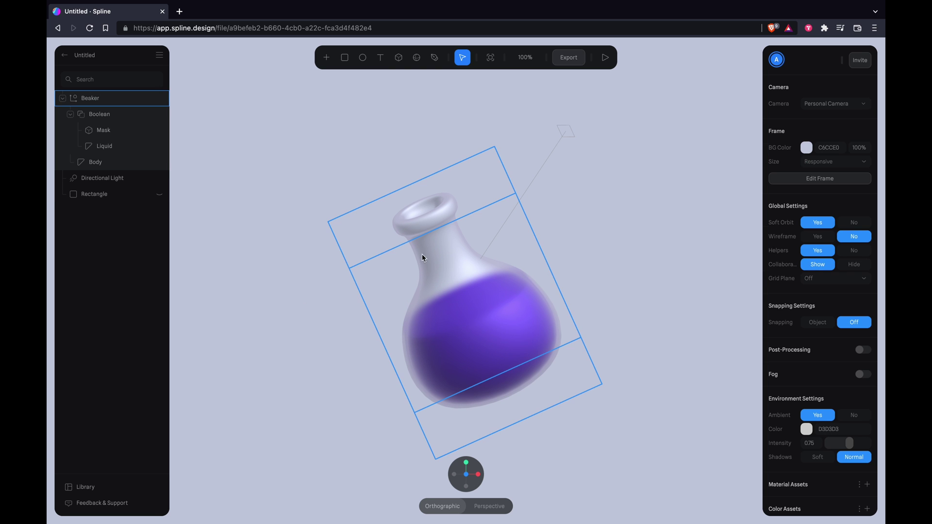
click(427, 249)
click(629, 255)
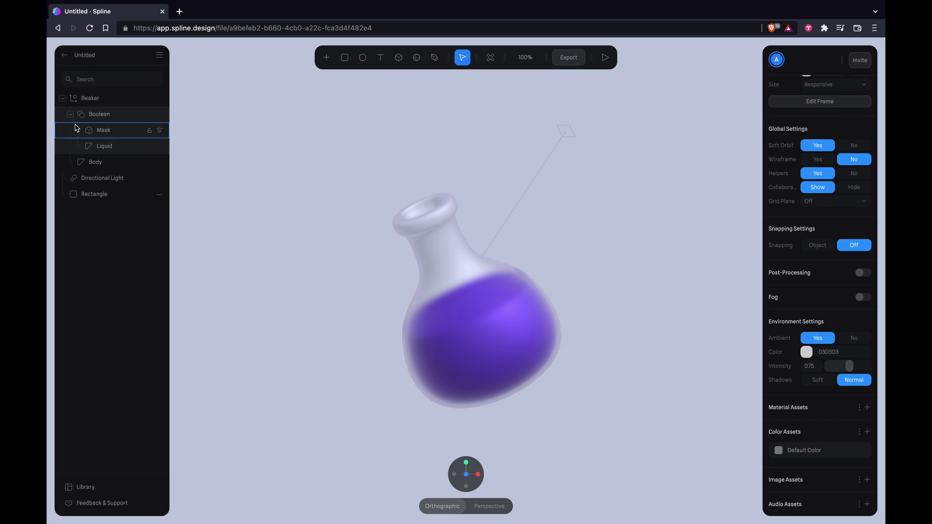
Add a state to the Mask and rotate its base state to about -16 on Z.
click(104, 130)
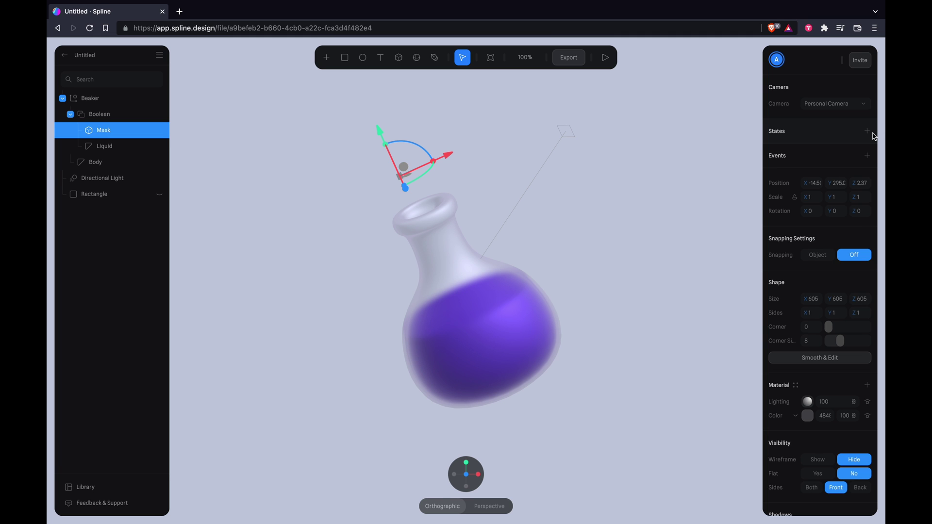
click(867, 131)
drag(421, 149, 431, 152)
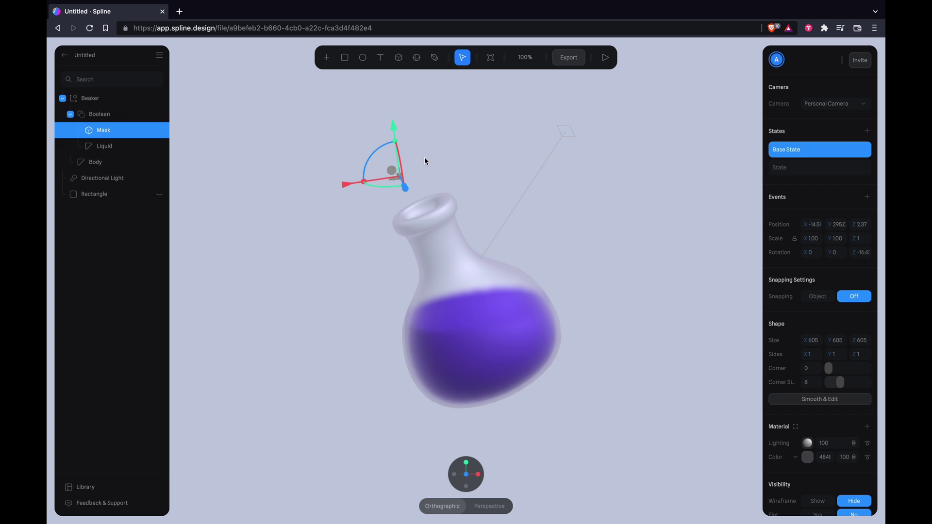
Add a state to the Beaker rotated to about Z 9, and tilt its base state to about X 17, Y 8, Z 41.
click(100, 98)
click(868, 132)
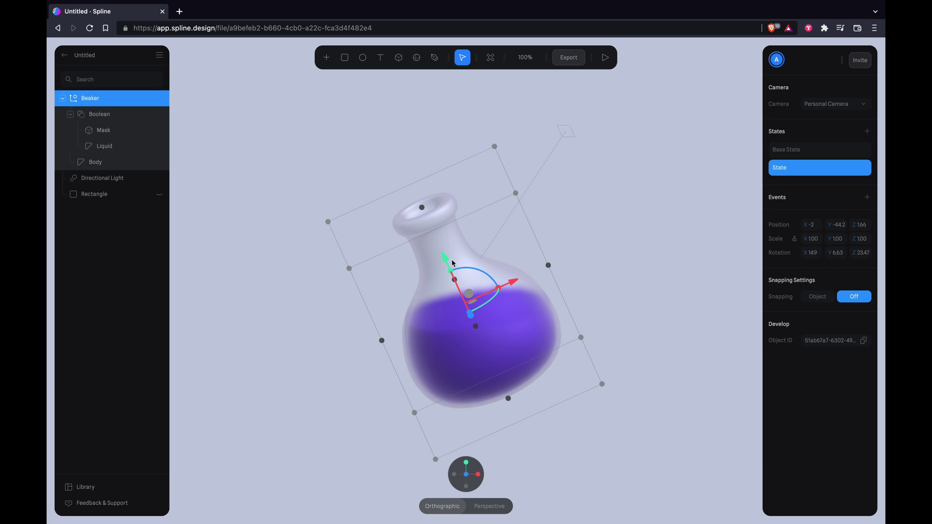
drag(484, 277, 488, 276)
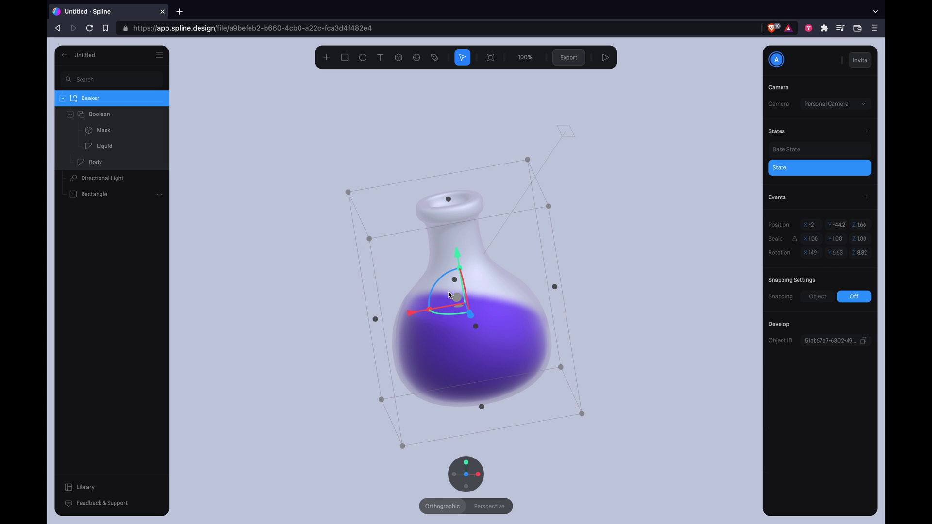
drag(442, 318, 464, 281)
click(784, 149)
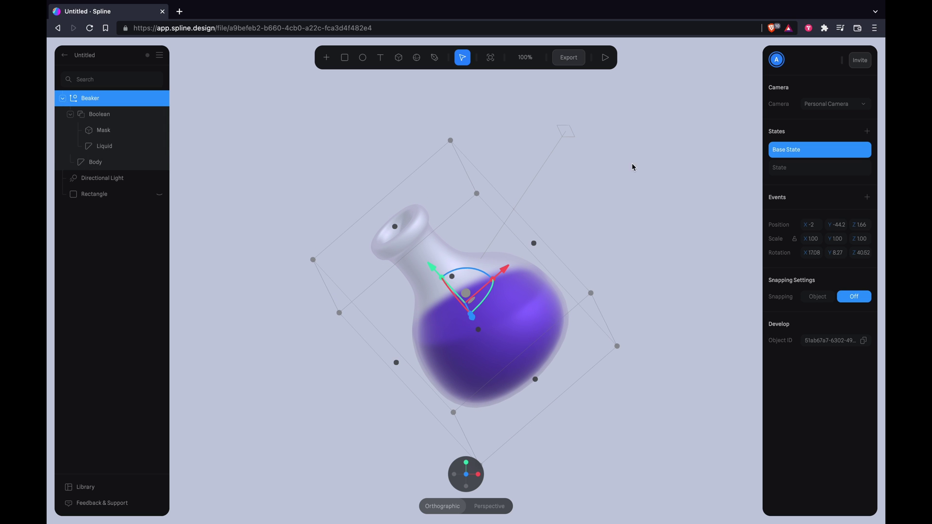
Rotate the Mask's base state to about -38 on Z and move it to about X 110, Y 351 to level the liquid.
click(78, 128)
click(818, 174)
click(795, 150)
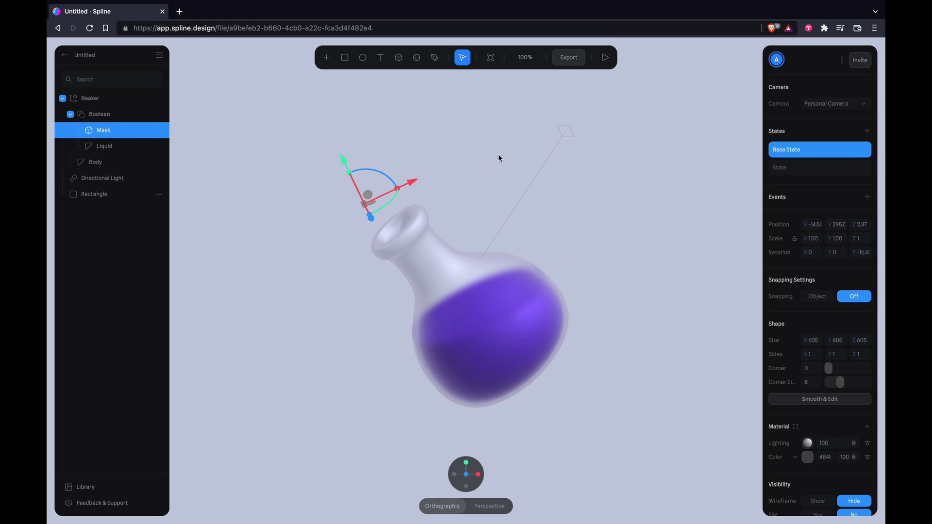
click(100, 100)
click(104, 139)
drag(386, 178, 397, 182)
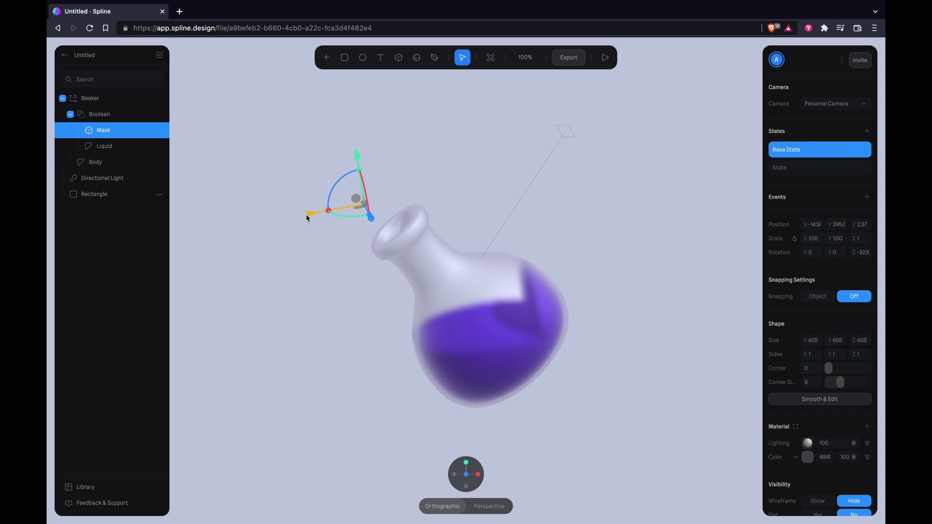
drag(307, 215, 343, 210)
drag(396, 147, 393, 98)
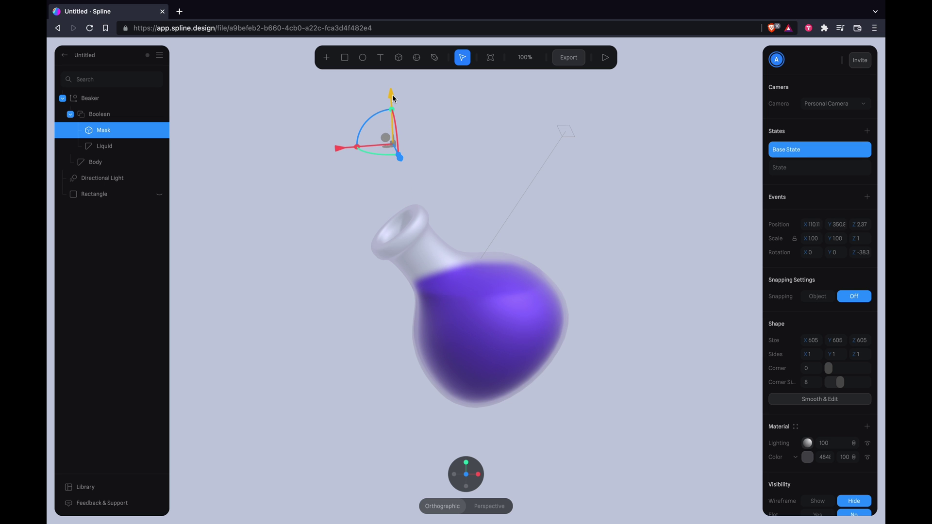
With the Beaker in its added state, rotate the Mask to about X 19, Y -1, Z -4 and move it to about X 108, Y 322.
click(92, 98)
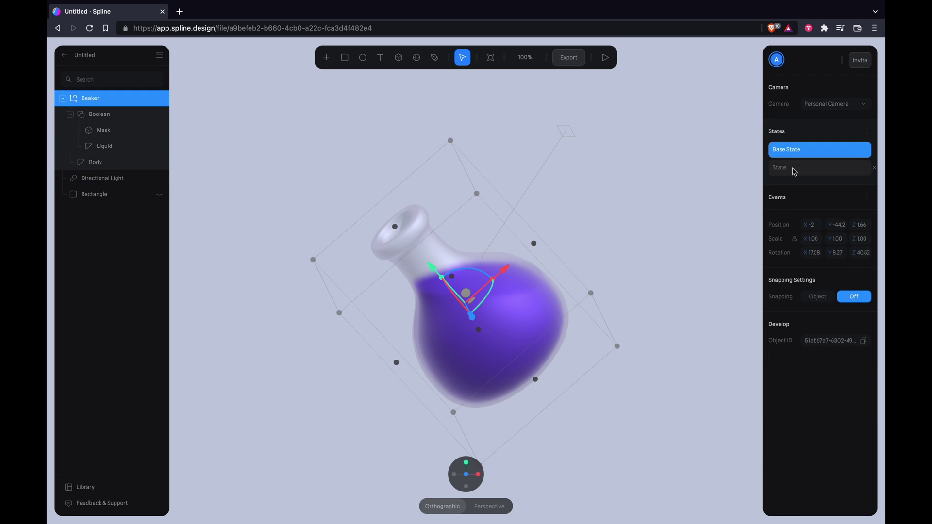
click(101, 132)
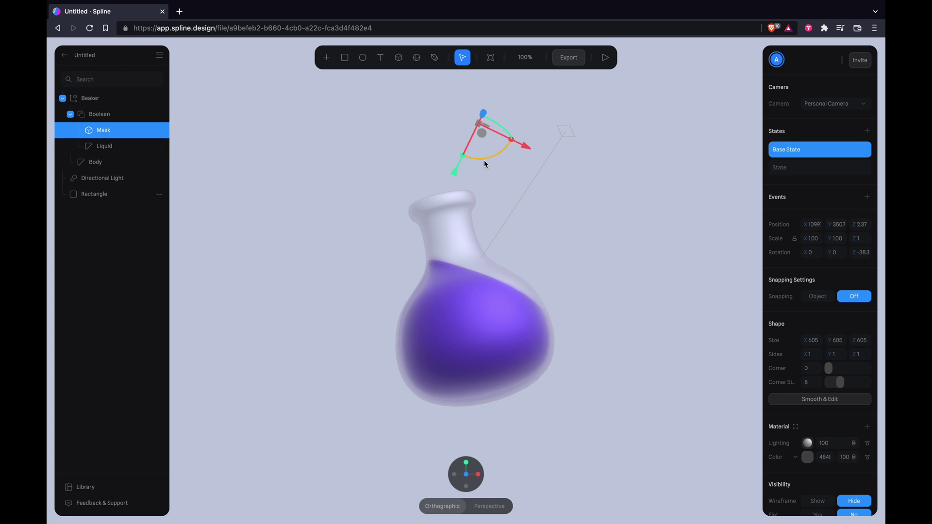
drag(484, 162, 503, 146)
drag(487, 179, 489, 229)
drag(479, 101, 480, 86)
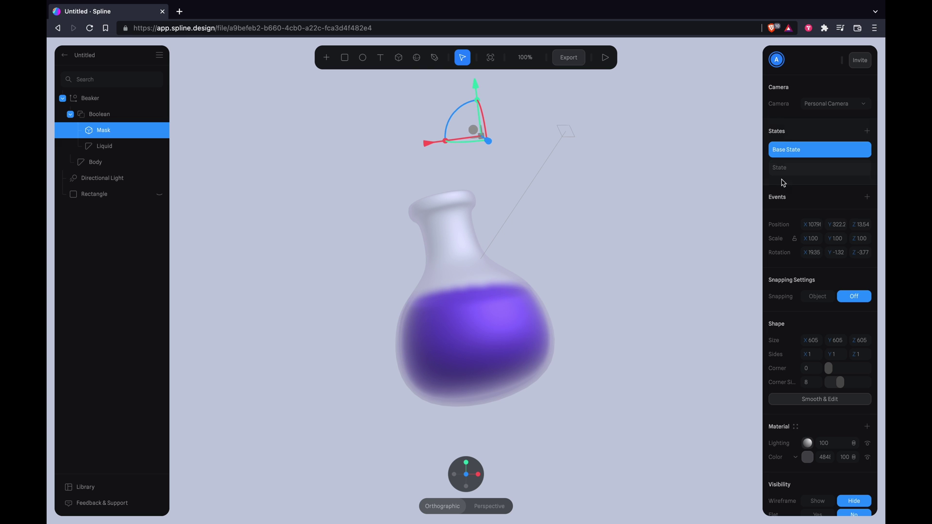
Add a state to the Boolean with the liquid colour shifted to a pinker purple, and return the Boolean to its base state.
click(133, 118)
click(870, 131)
scroll(810, 220, down, 1)
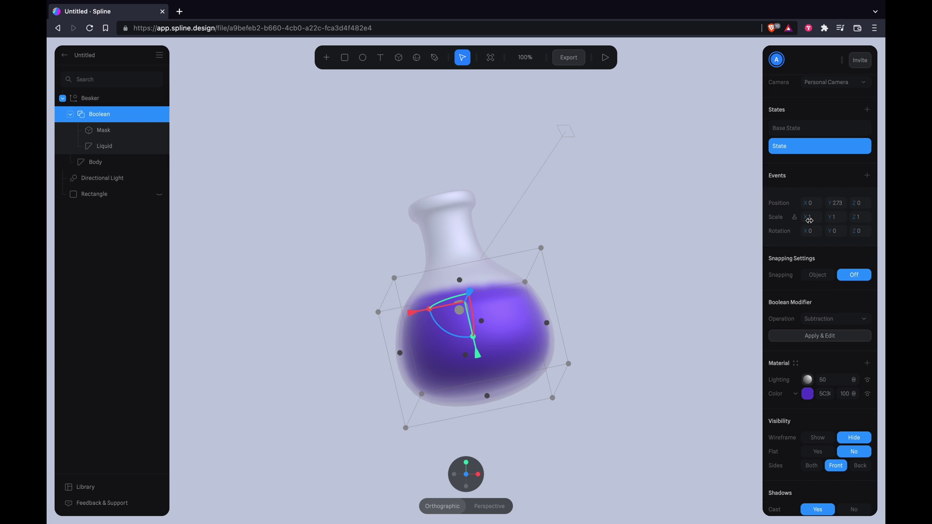
click(807, 391)
scroll(833, 474, down, 2)
drag(839, 455, 775, 456)
scroll(815, 121, up, 2)
click(806, 153)
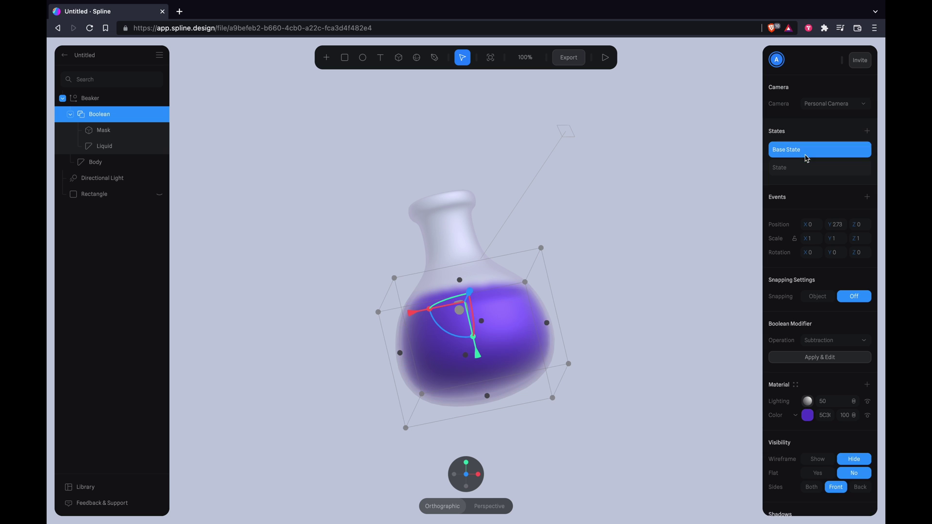
With the Beaker in its base state, rotate the Mask's base state to about X -11, Y -17, Z -28.5 near X 111, Y 328.
click(92, 128)
click(93, 98)
click(828, 152)
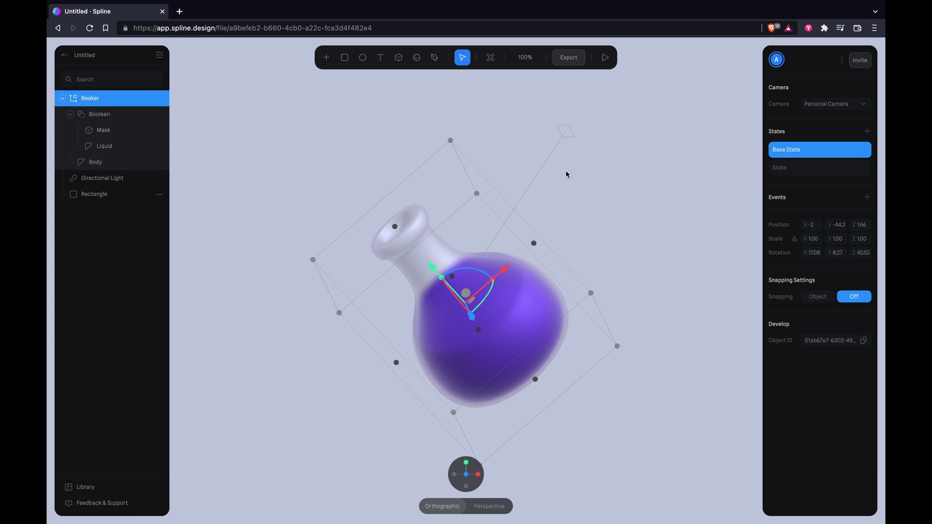
click(105, 133)
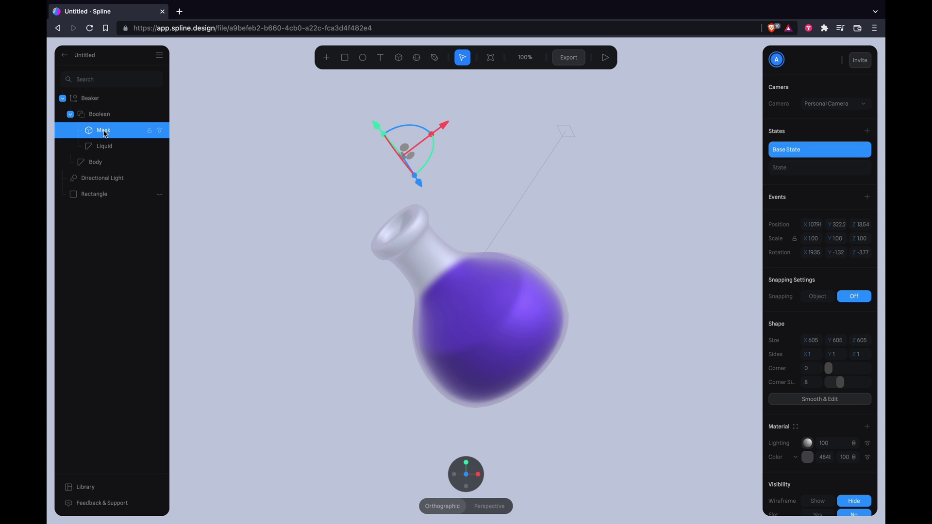
click(792, 168)
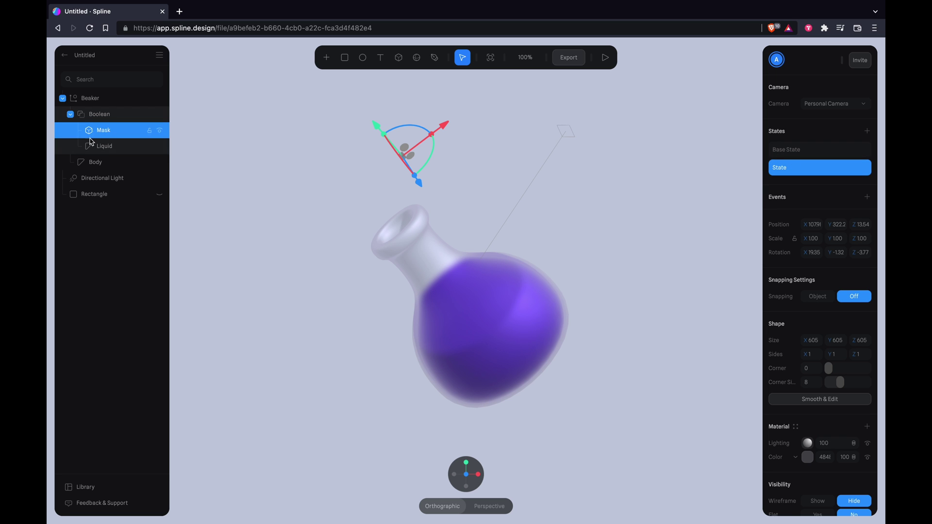
click(104, 145)
click(103, 130)
click(807, 149)
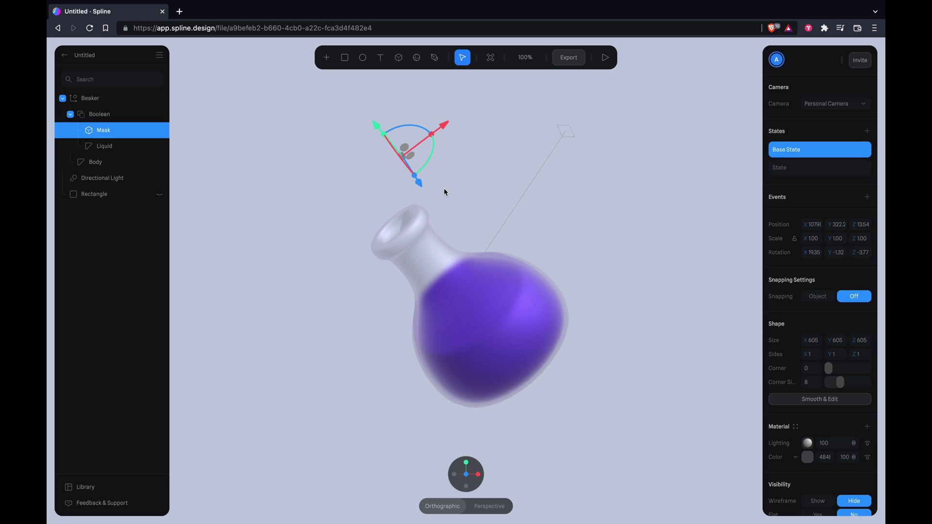
mouse_move(431, 159)
mouse_down()
mouse_move(425, 165)
mouse_move(413, 146)
mouse_move(387, 150)
mouse_move(416, 127)
mouse_move(391, 136)
mouse_move(396, 116)
mouse_up()
With the Beaker in its added state, set the Mask's added state to about X 102, Y 304 with rotation X 5, Y -25, Z -14.
click(784, 168)
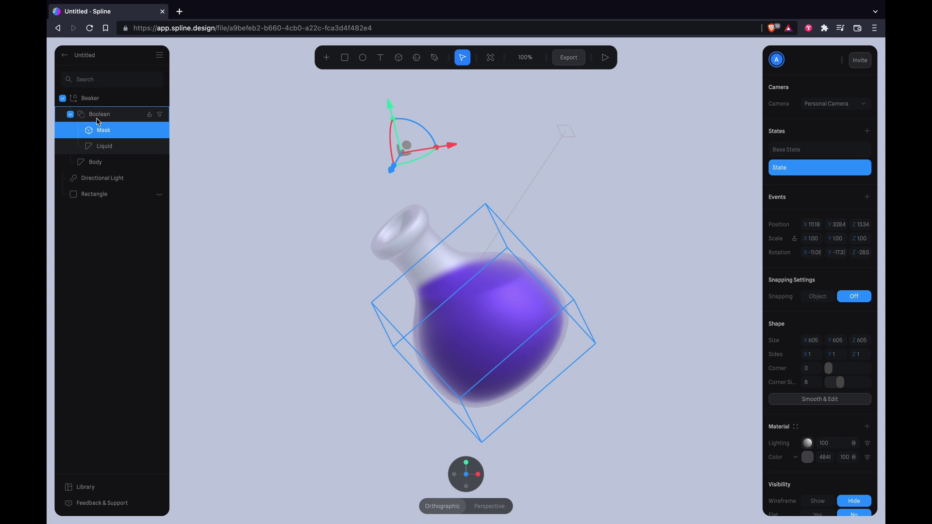
click(95, 100)
click(785, 168)
click(117, 129)
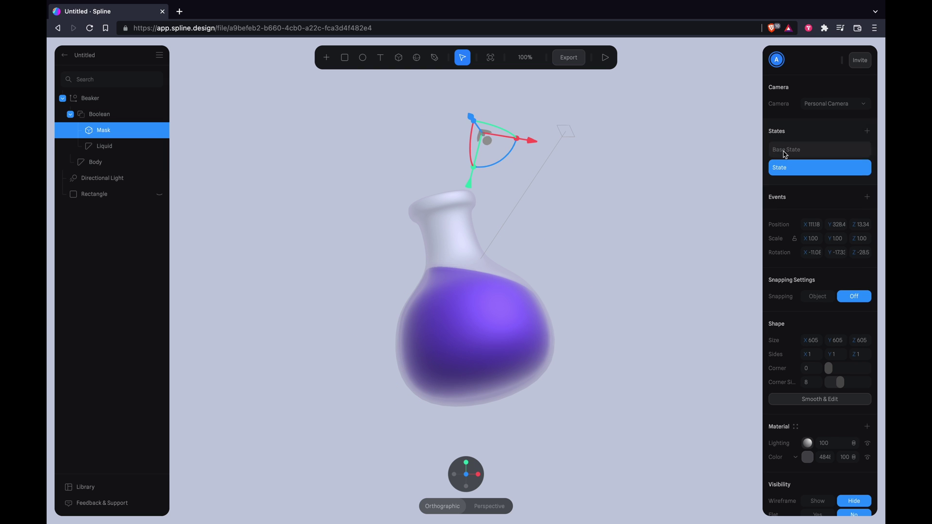
drag(469, 153, 477, 170)
mouse_move(490, 85)
mouse_down()
mouse_move(490, 112)
mouse_move(490, 99)
mouse_up()
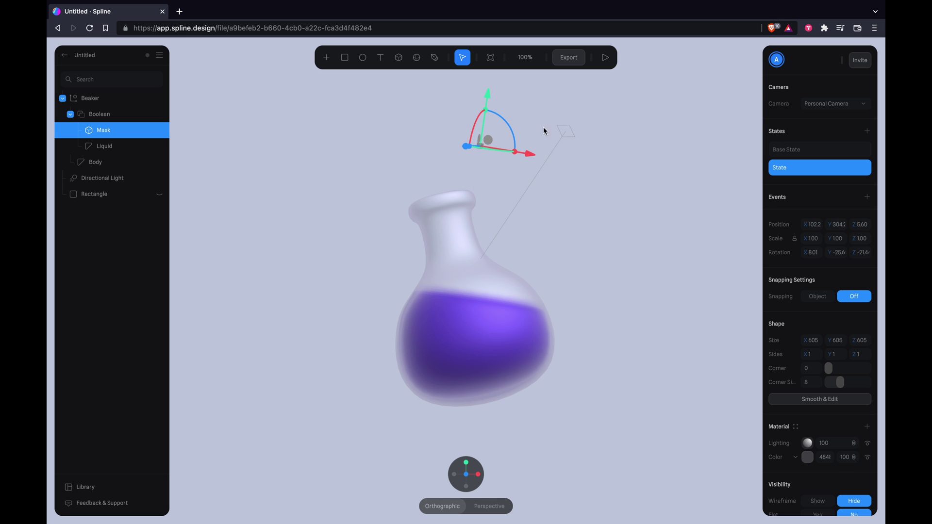
drag(513, 130, 468, 100)
Compare the base and added states of the Mask, Beaker and Boolean to check how the liquid level matches the tilt.
click(779, 148)
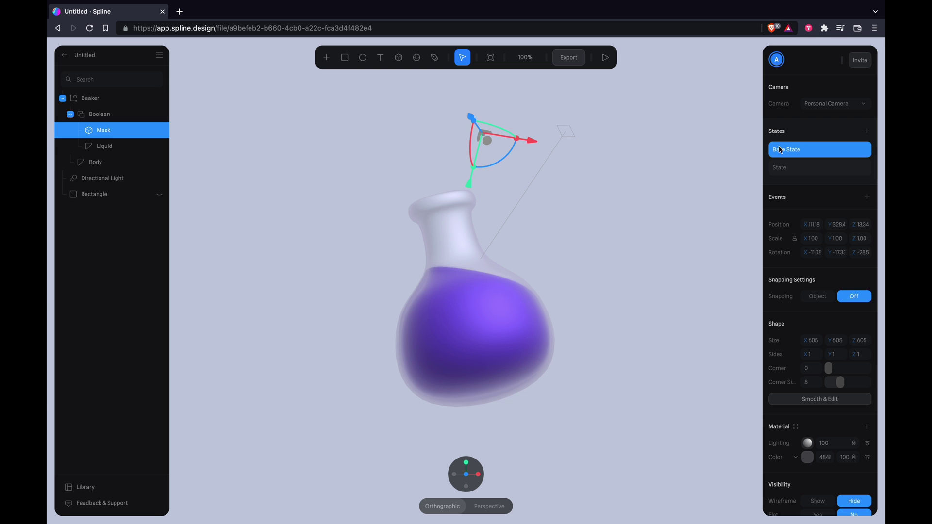
click(772, 162)
click(90, 98)
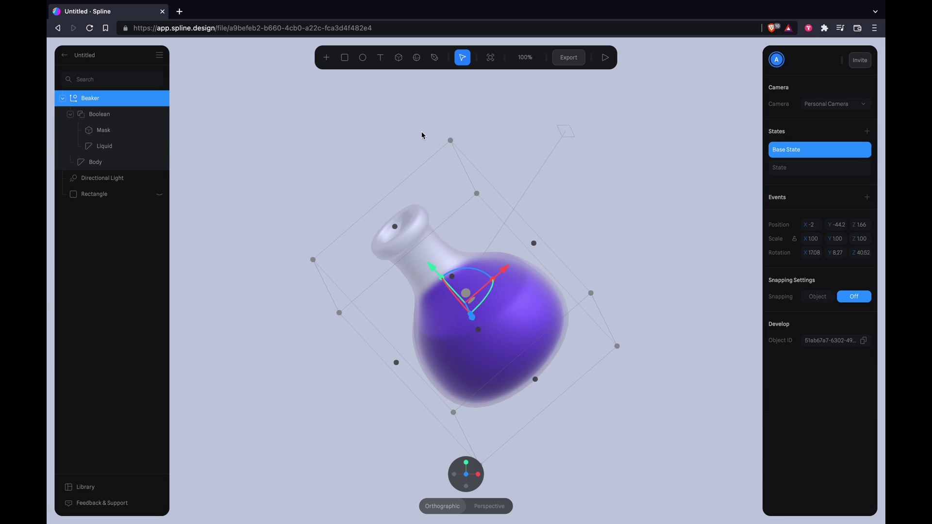
click(104, 117)
click(126, 130)
click(795, 151)
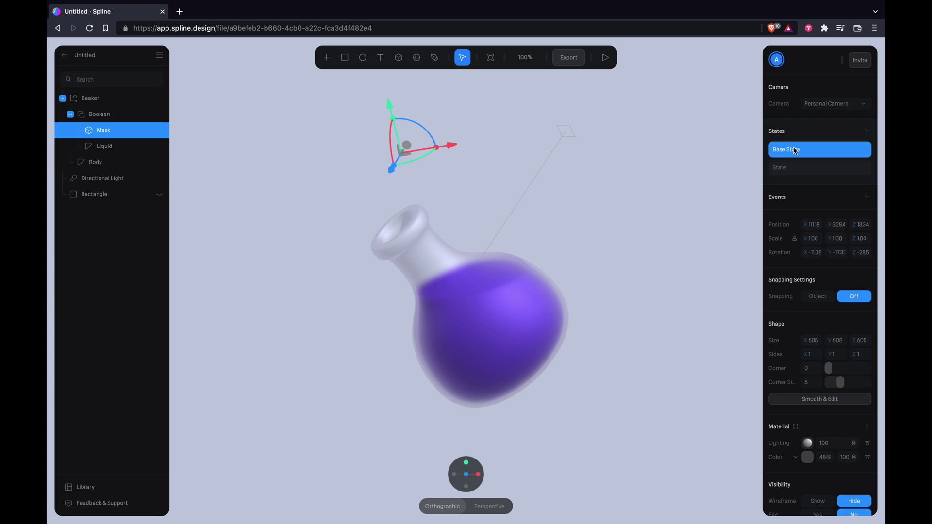
click(797, 172)
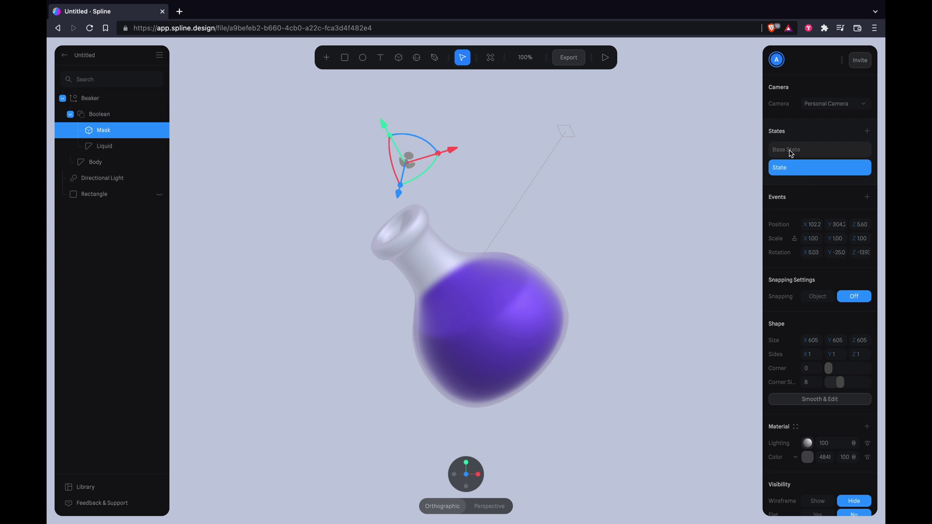
click(789, 150)
click(106, 117)
click(783, 169)
click(786, 152)
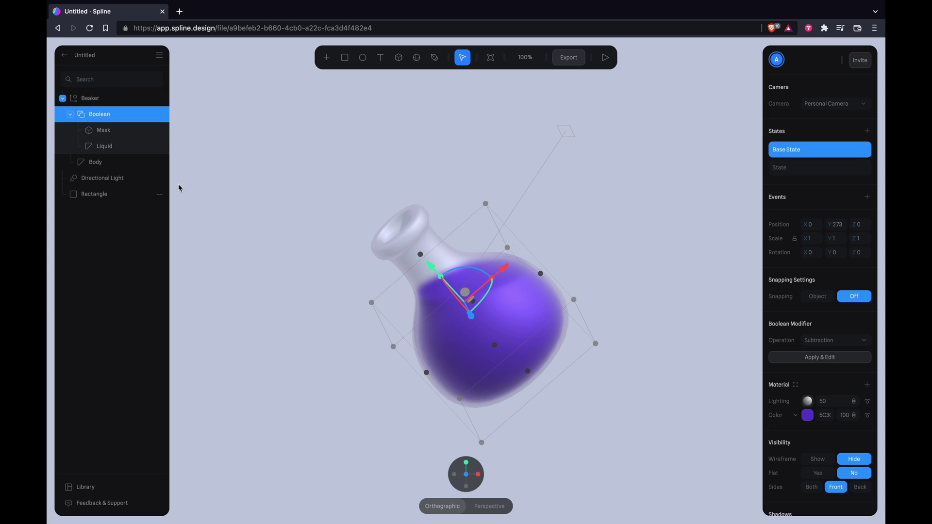
Add a Start event to the Beaker that changes it to State over 7 seconds with Cycle, Rewind and Repeat enabled.
click(100, 103)
click(868, 198)
click(822, 220)
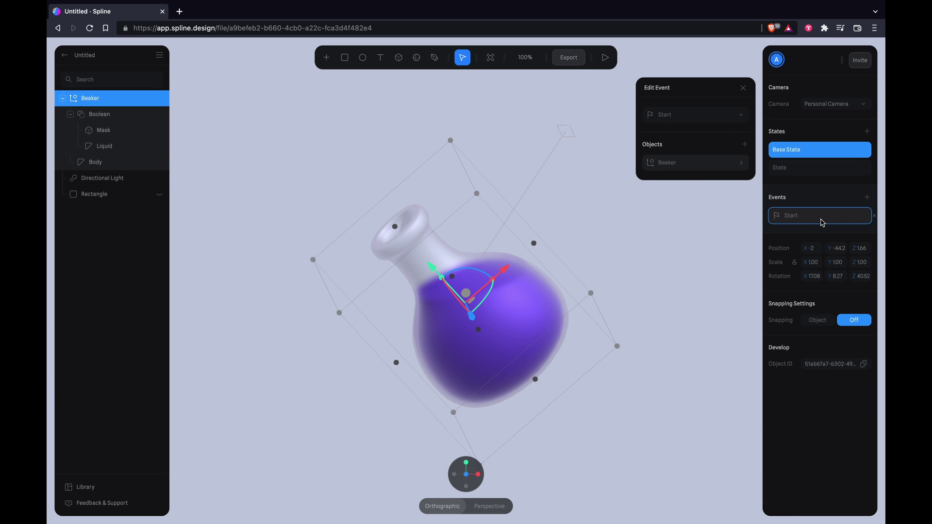
click(697, 165)
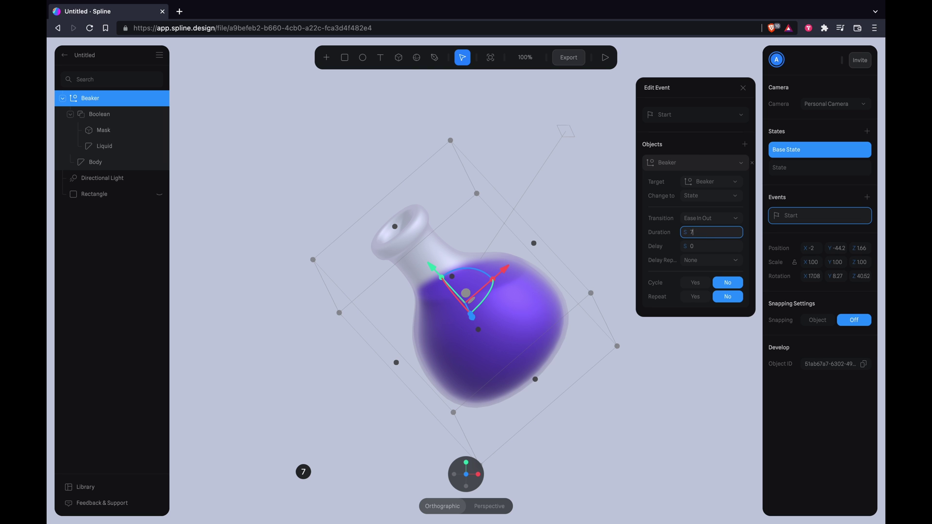
click(696, 282)
click(695, 297)
click(695, 310)
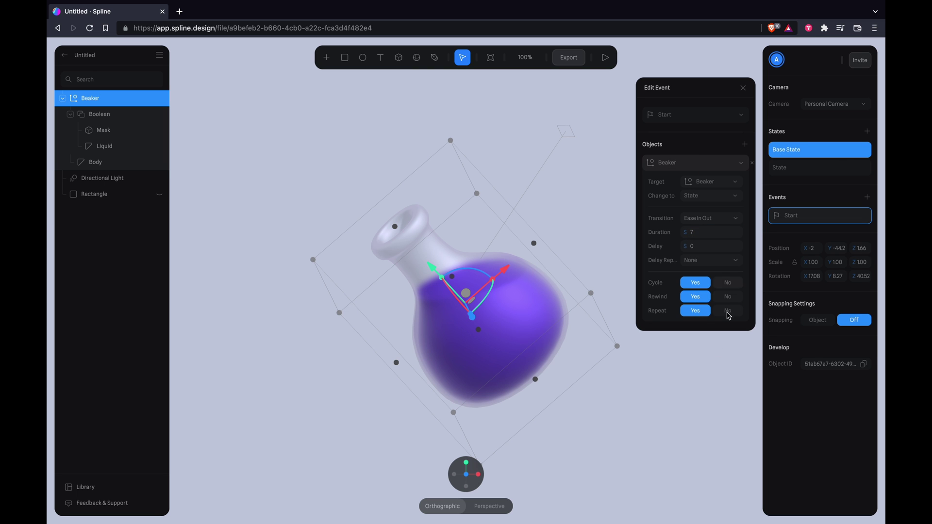
click(709, 367)
Add a Start event to the Boolean that changes it to its State with an Ease In Out transition.
click(94, 119)
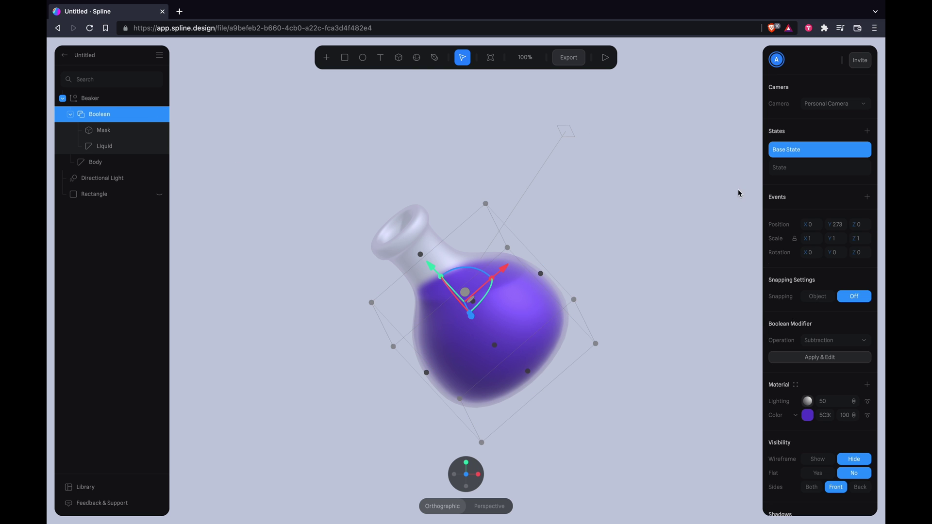
click(867, 198)
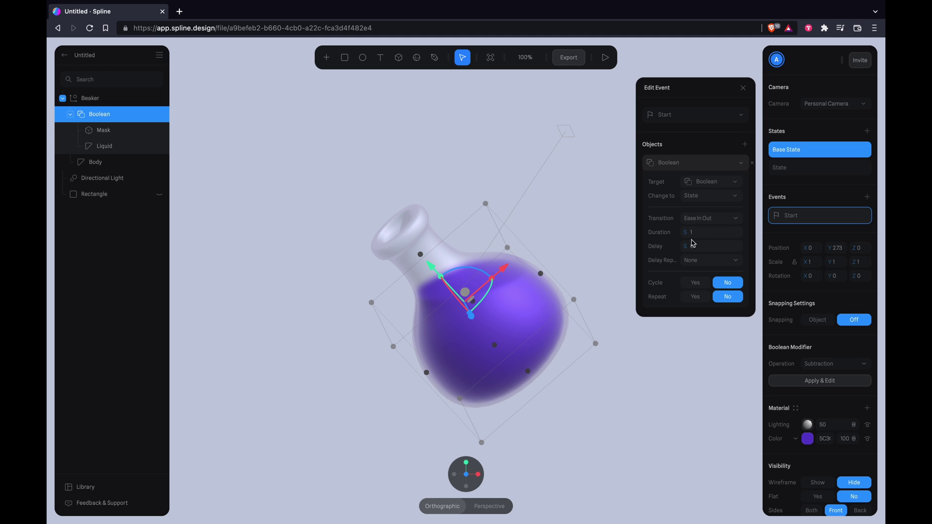
click(676, 427)
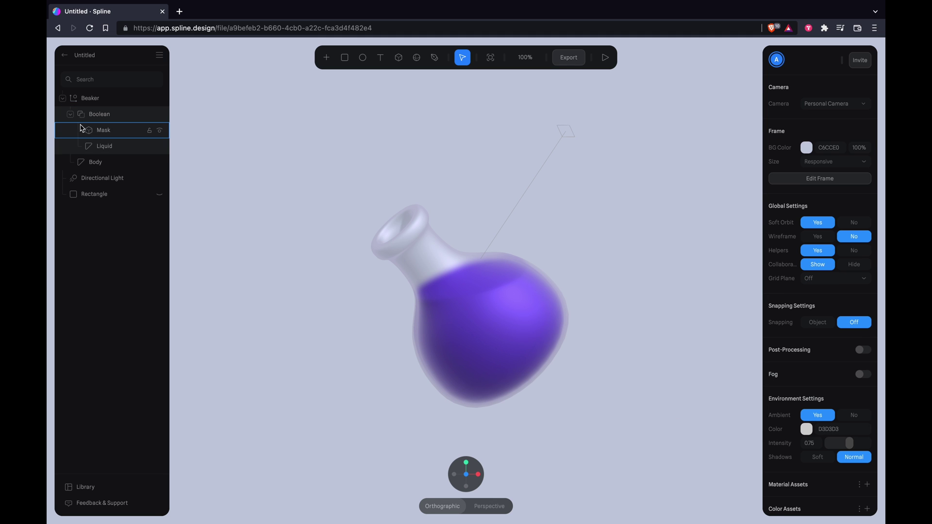
Add a Start event to the Mask that changes it to State over 7 seconds with Cycle, Rewind and Repeat enabled.
click(109, 145)
click(109, 115)
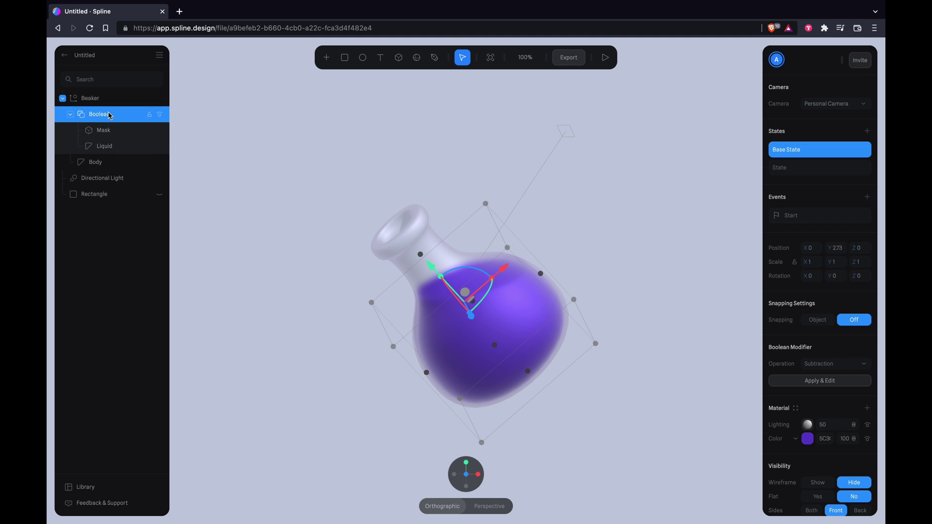
click(104, 146)
click(103, 130)
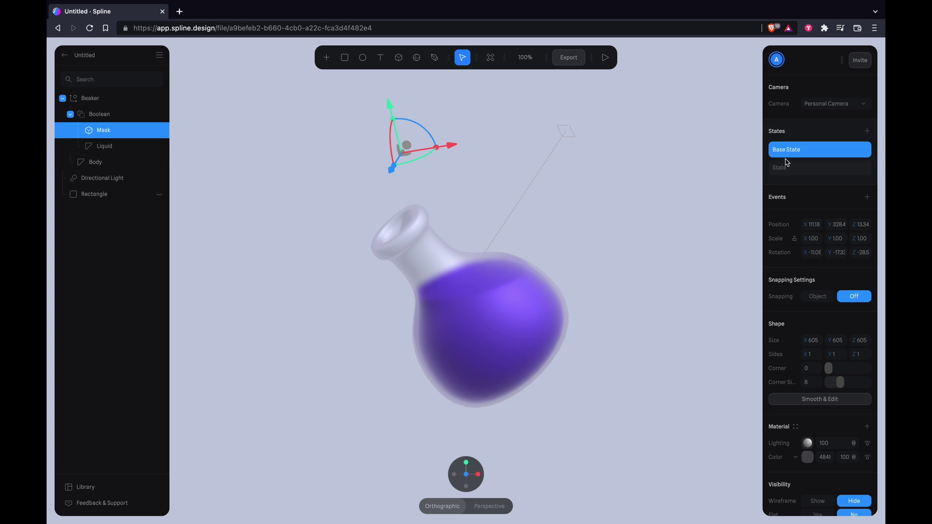
click(867, 197)
click(799, 224)
click(680, 167)
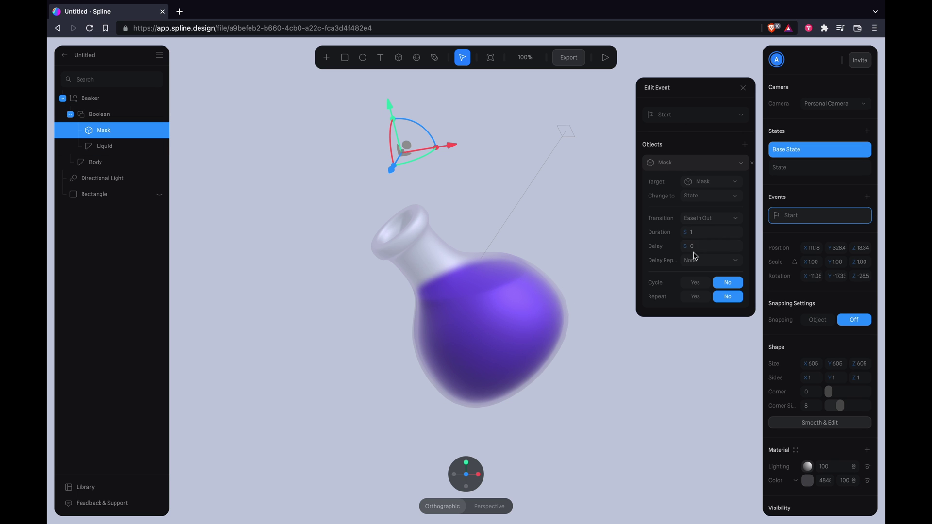
click(696, 282)
click(696, 296)
click(695, 310)
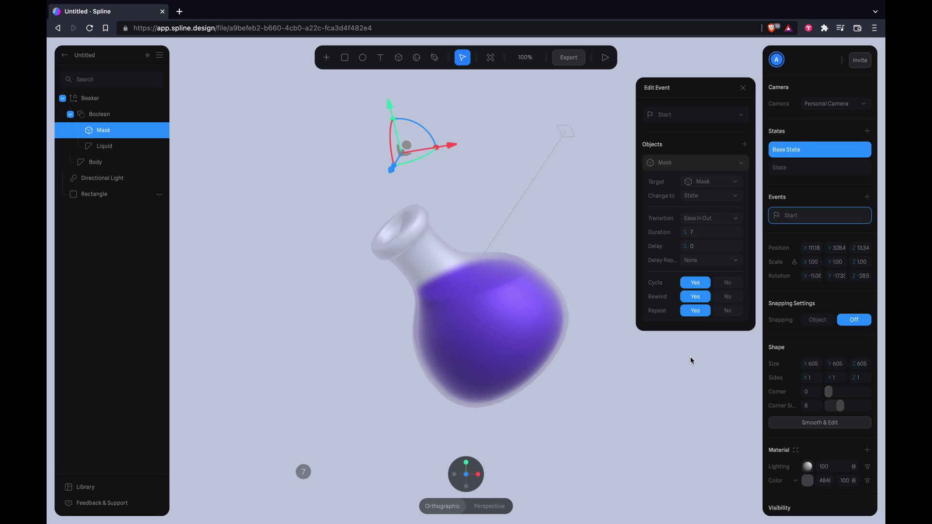
click(673, 208)
Preview the animation and readjust the Mask's base state to about X 124, Y 345 with rotation X -17, Y -13, Z -38.
click(605, 58)
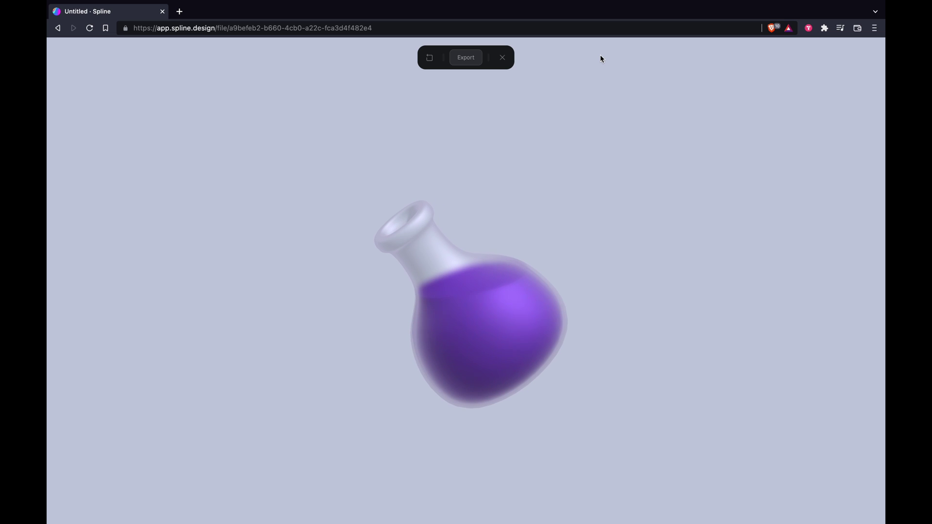
click(503, 58)
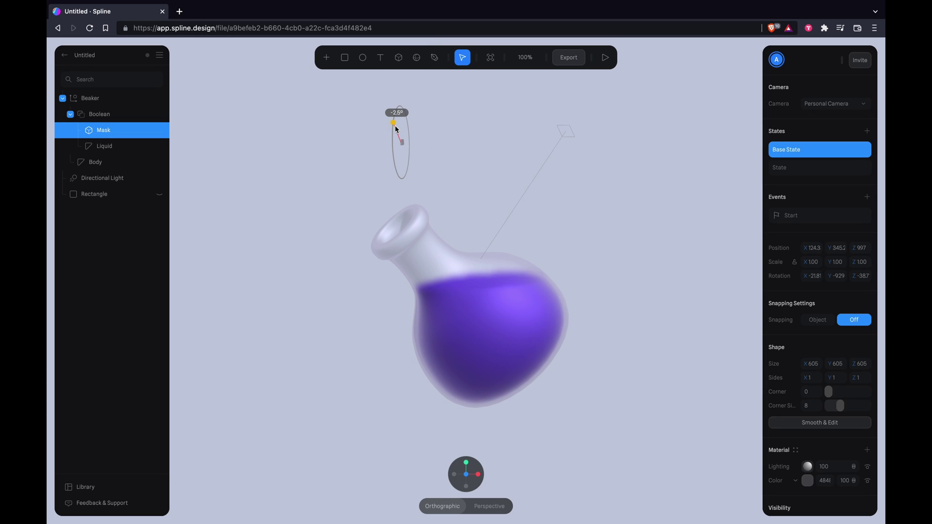
drag(395, 128, 394, 129)
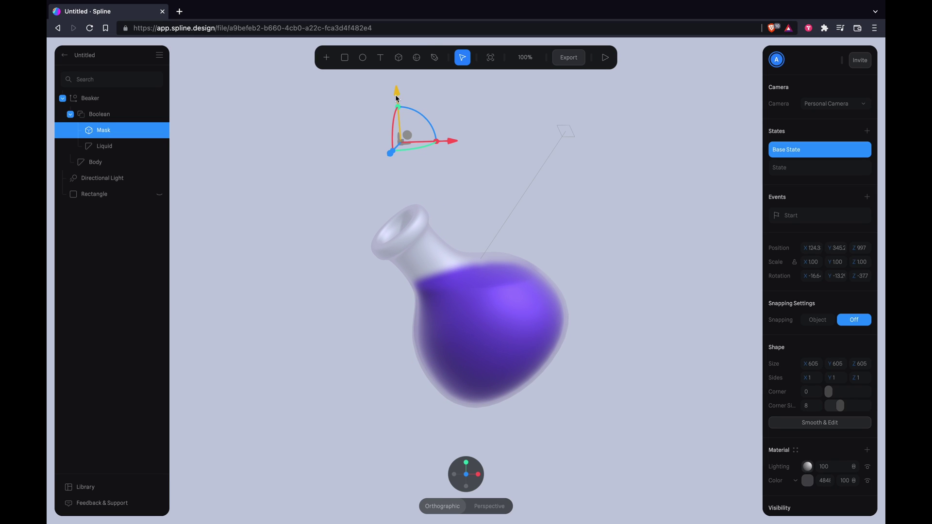
Draw a guide rectangle down to the liquid surface in the added states and rotate the Mask's added state to about Z -13.
click(775, 170)
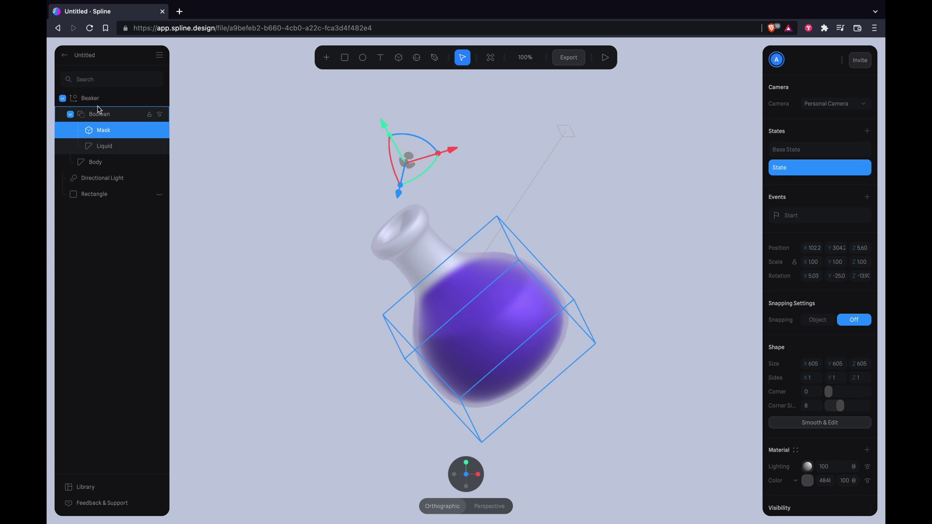
click(98, 103)
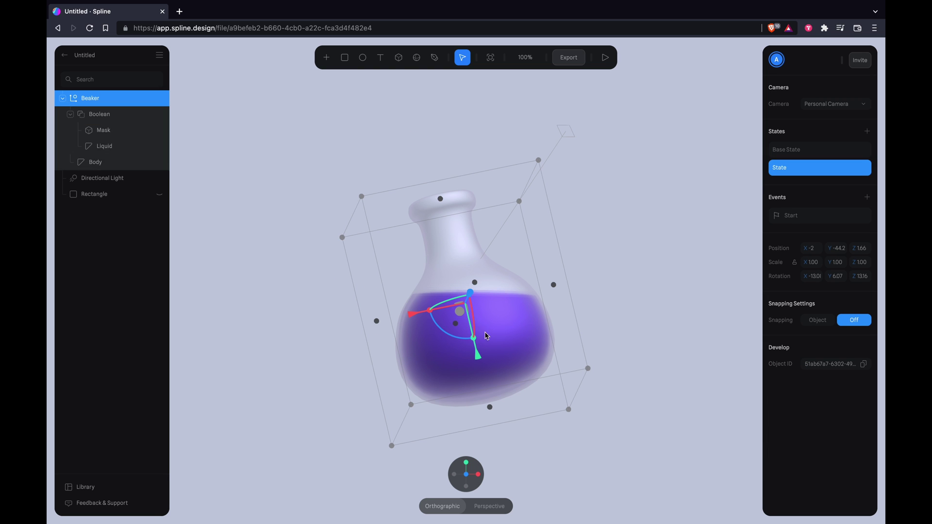
click(640, 271)
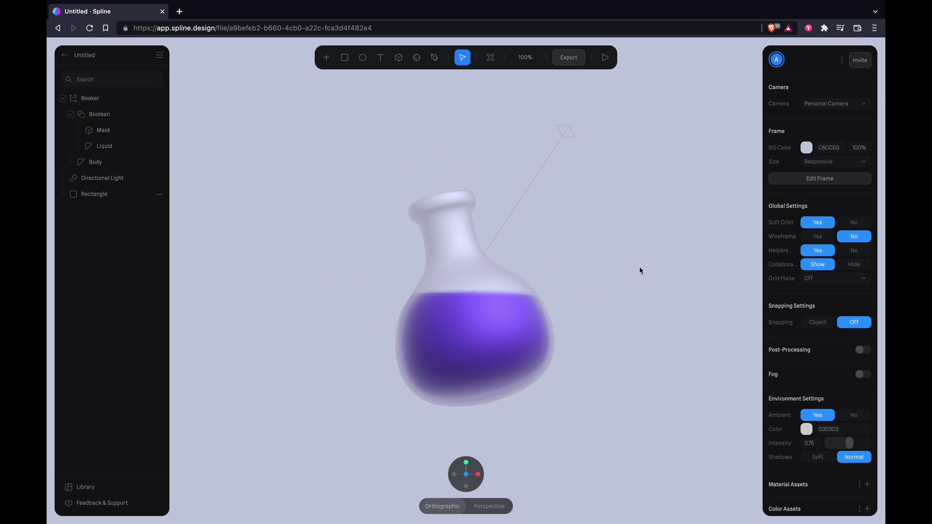
click(567, 180)
drag(640, 263, 487, 254)
click(107, 147)
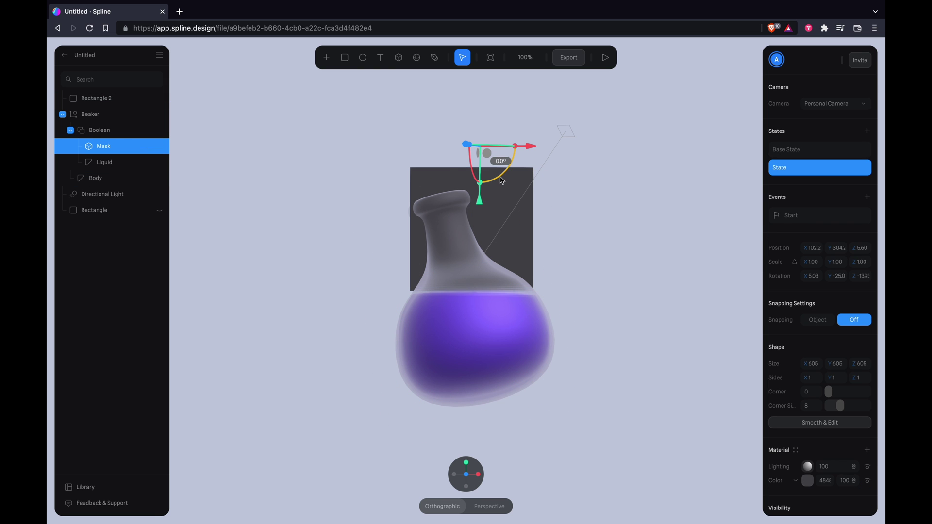
click(664, 169)
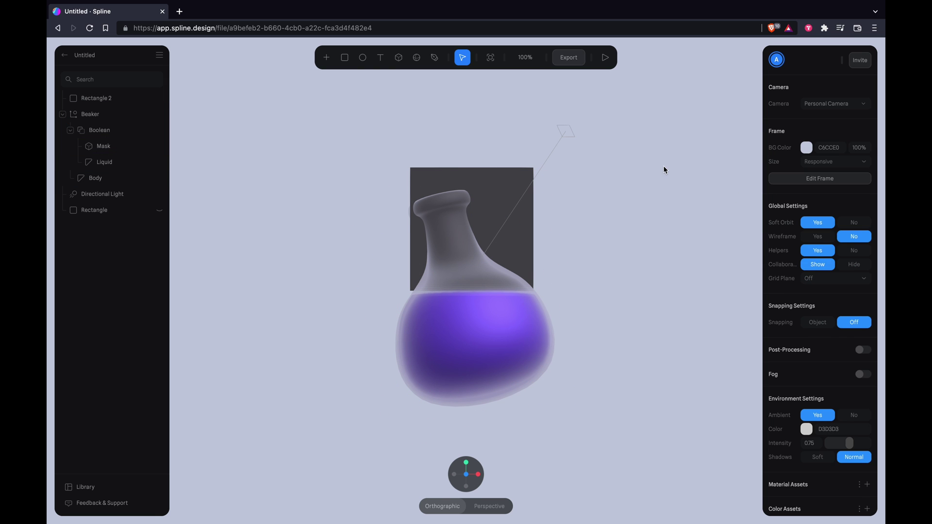
In the base states, reposition the guide rectangle at the liquid surface and move the Mask to about X 136, Y 362, Z 8.
click(118, 114)
click(819, 152)
click(100, 147)
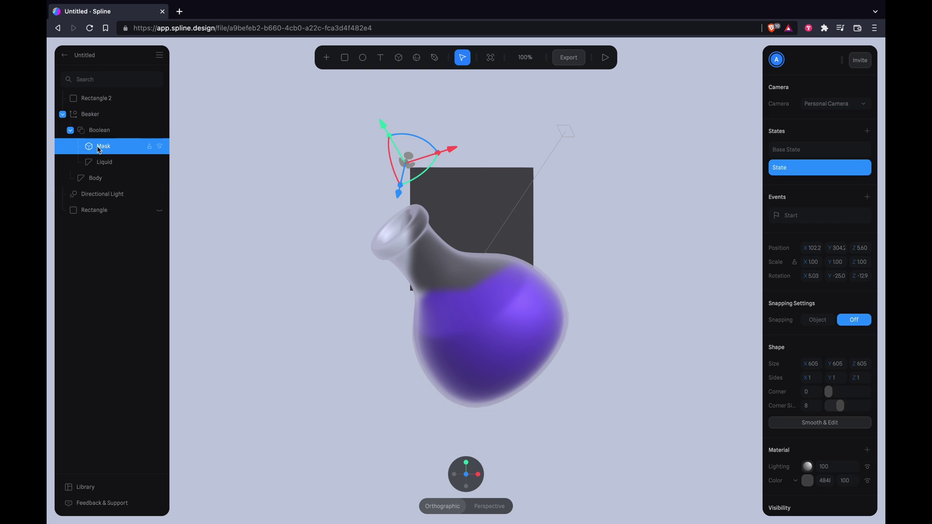
click(800, 149)
mouse_move(493, 195)
mouse_down()
mouse_move(474, 162)
mouse_move(520, 180)
mouse_move(511, 190)
mouse_up()
click(579, 184)
click(103, 146)
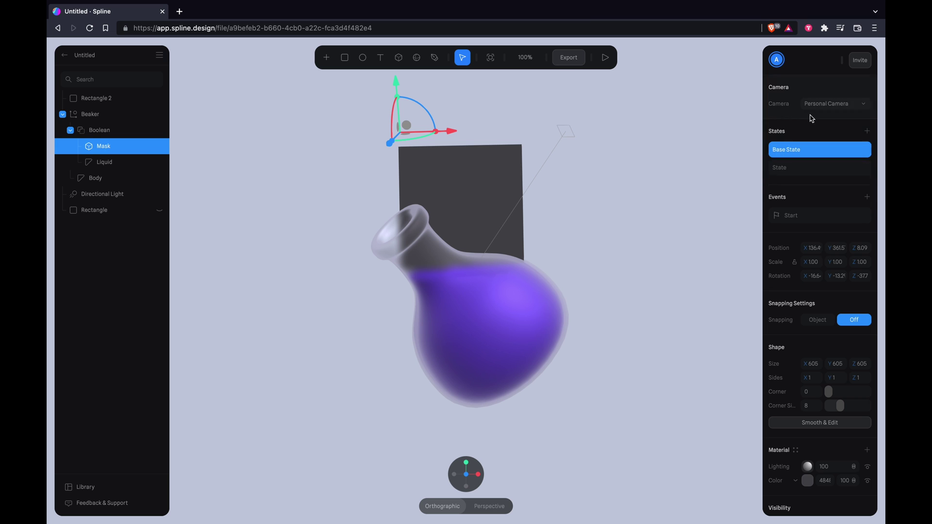
Try lowering and further tilting the Mask's base state against the guide rectangle, and undo these changes.
drag(395, 86, 391, 134)
key(super+z)
key(super+z)
key(super+z)
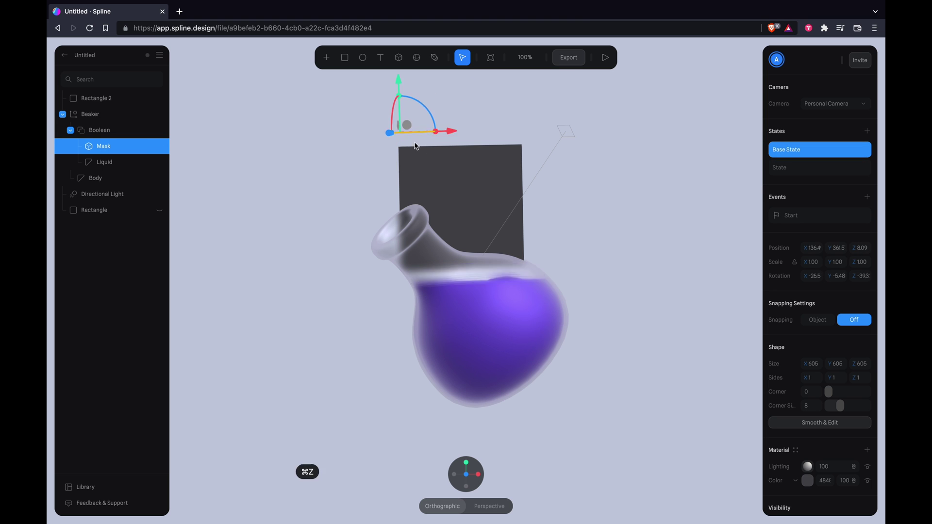
key(super+z)
Delete the guide rectangle behind the beaker and play the scene to preview the animation.
click(557, 209)
click(514, 173)
drag(514, 174, 610, 156)
key(BackSpace)
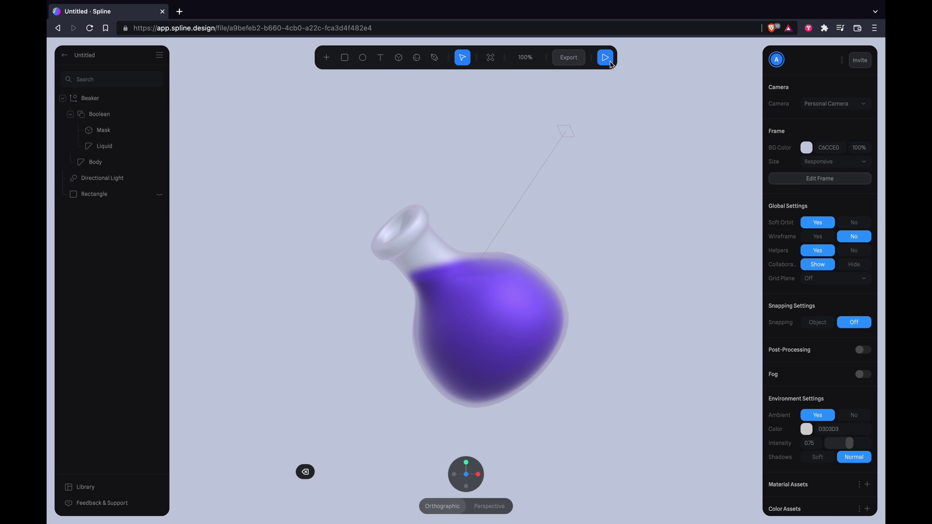
click(606, 58)
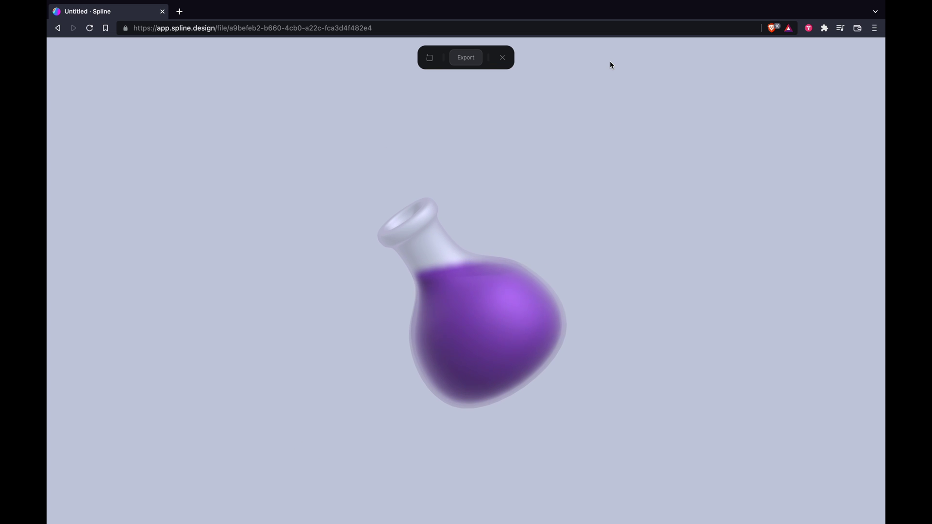